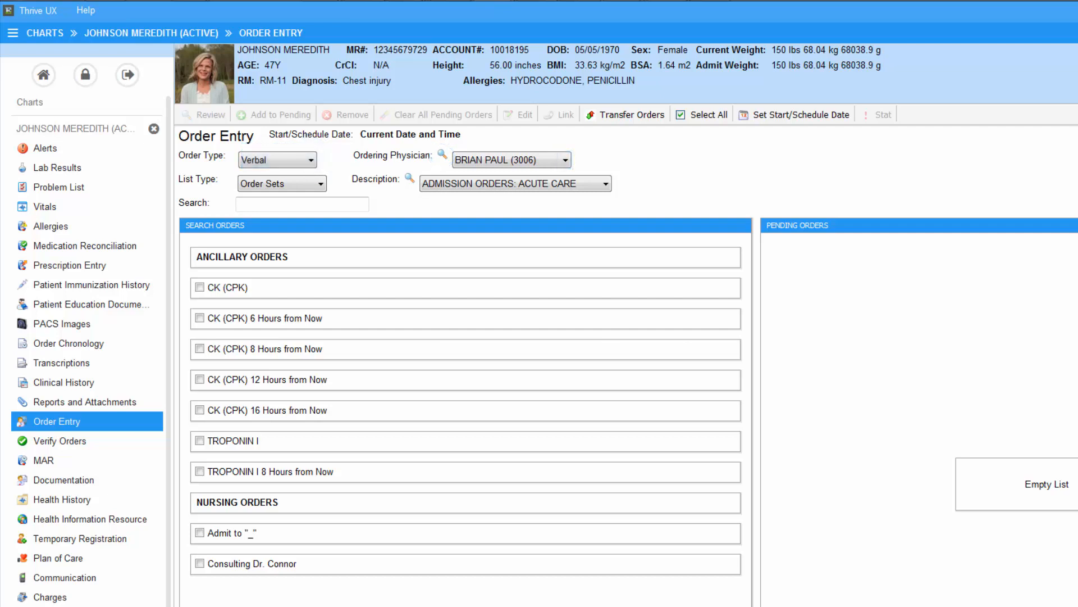
Set the order type to Telephone, the list type to Departments and the description to LAB.
left_click(322, 184)
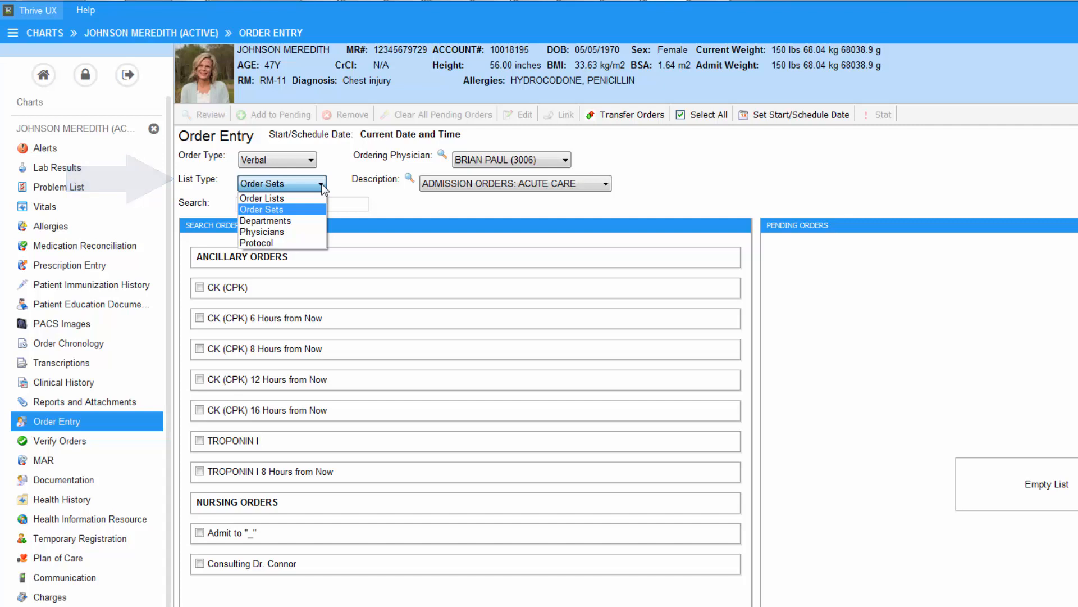
left_click(313, 198)
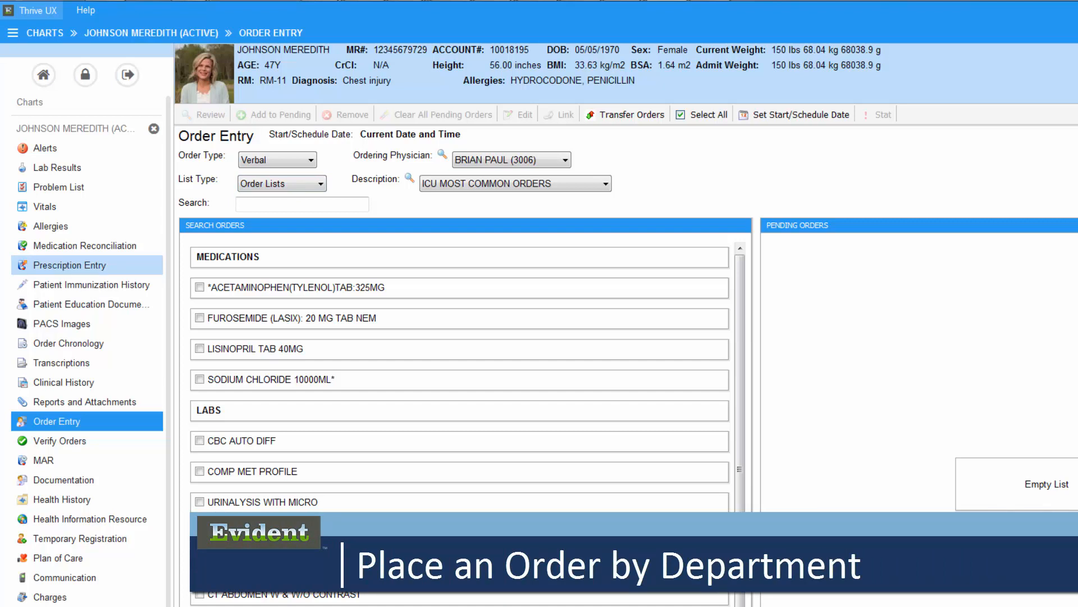
left_click(313, 161)
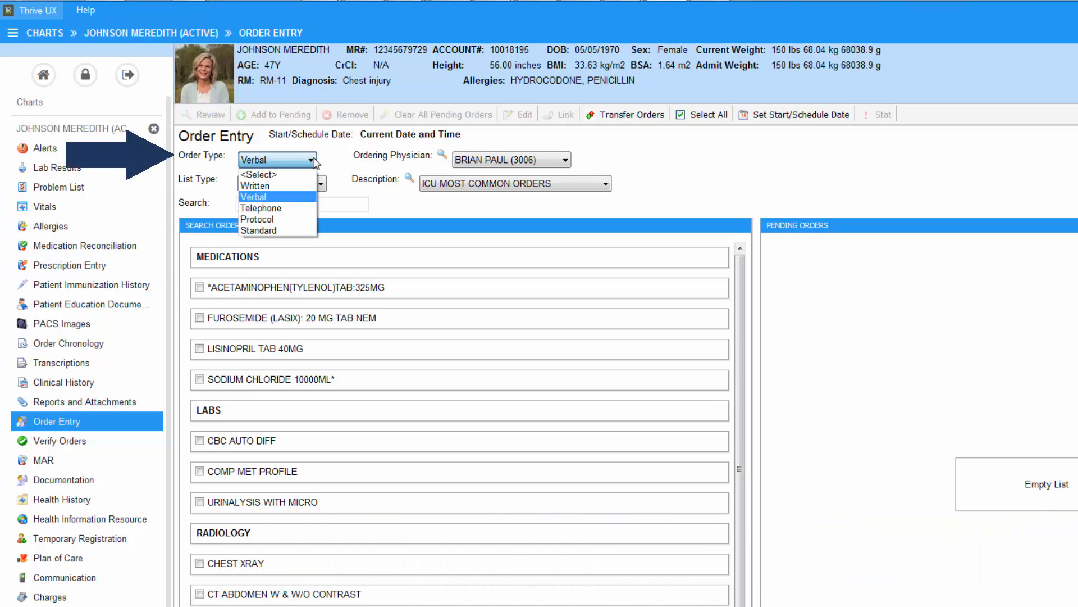
left_click(291, 208)
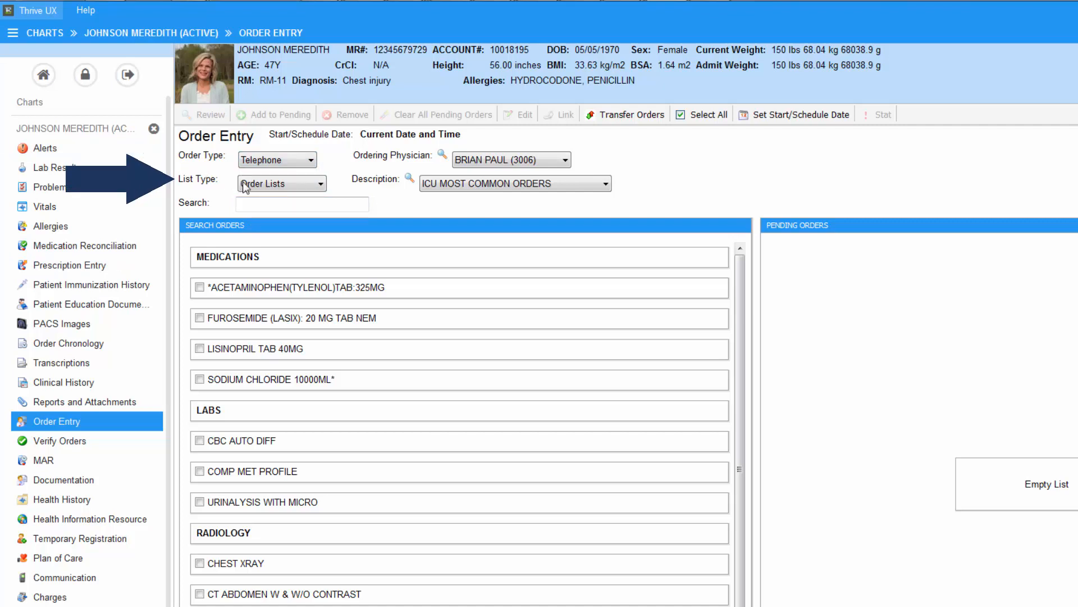
left_click(278, 186)
left_click(279, 221)
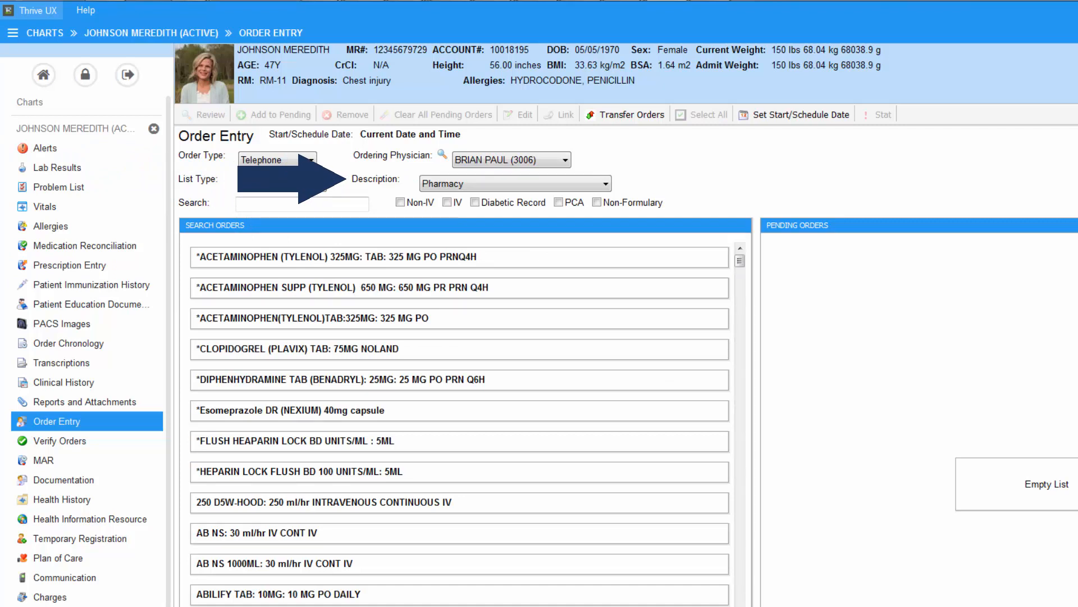
left_click(571, 184)
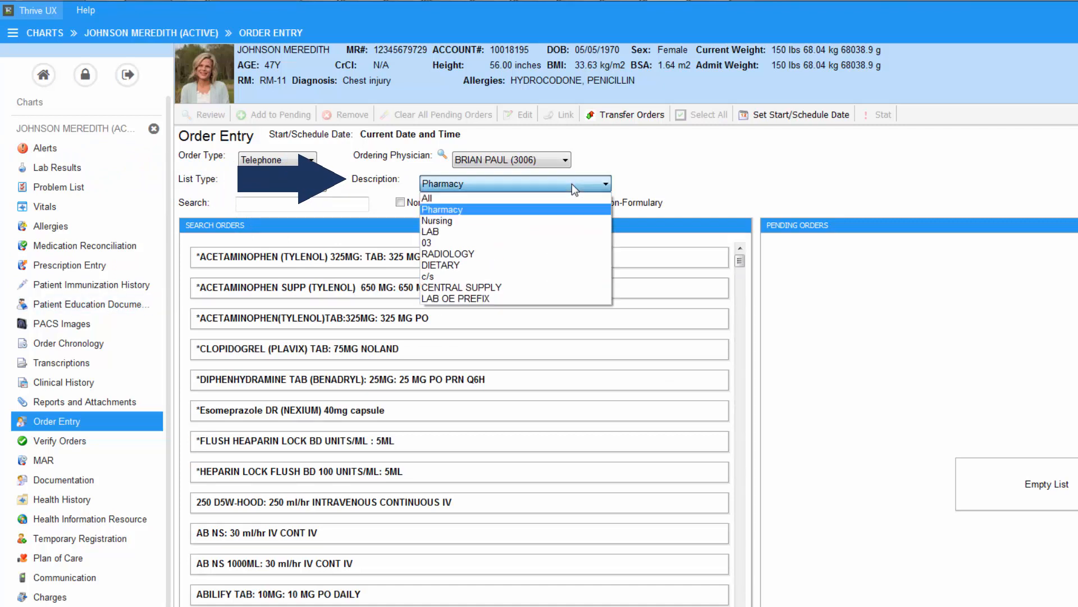
left_click(476, 231)
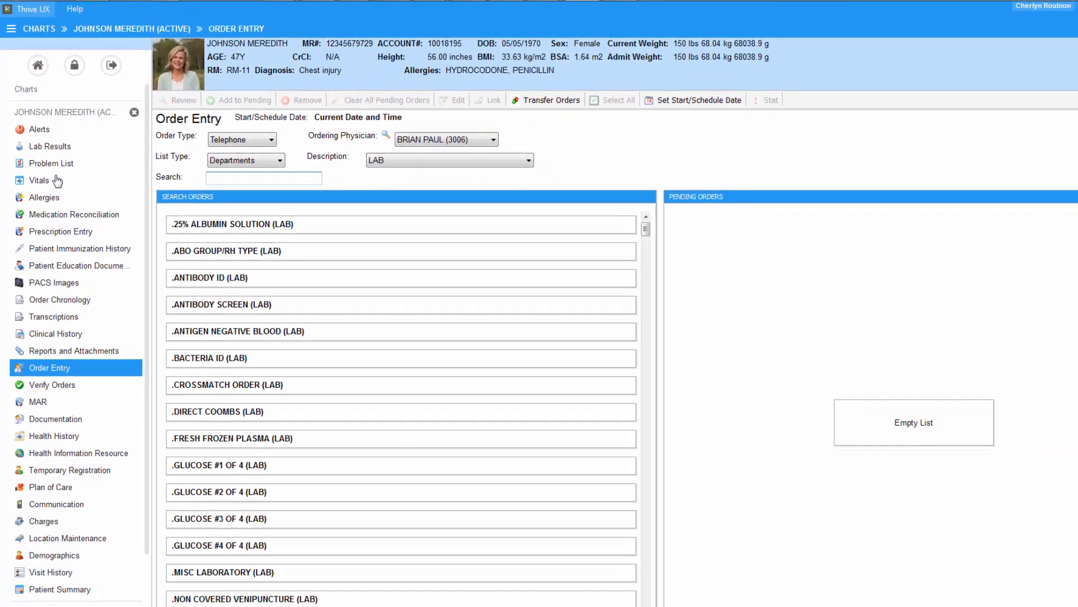
Search the lab orders for CBC and add CBC AUTO DIFF (LAB) to the pending orders.
left_click(56, 180)
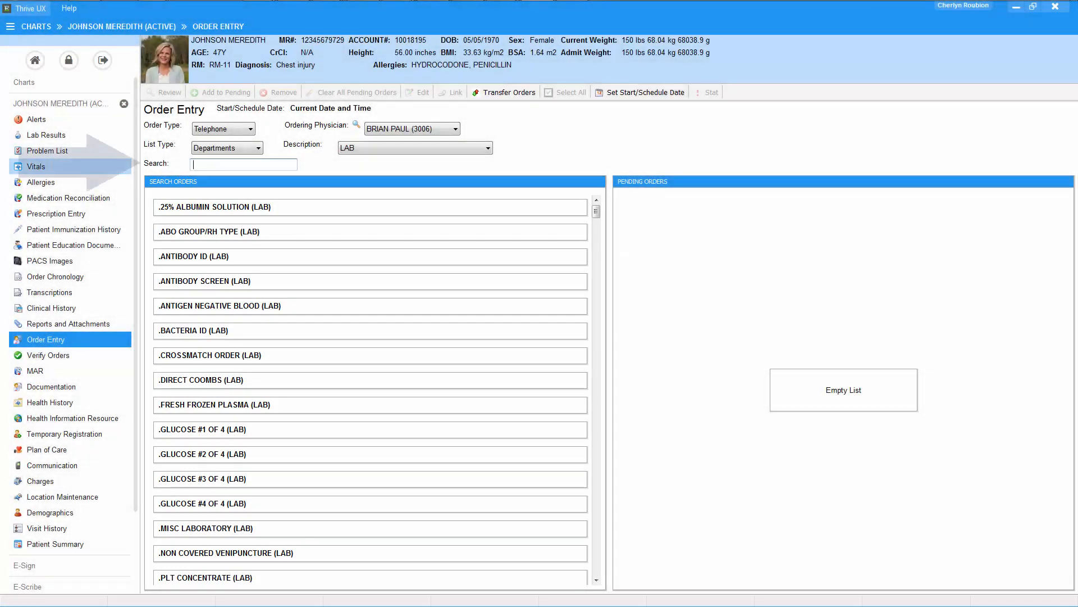
type("CB")
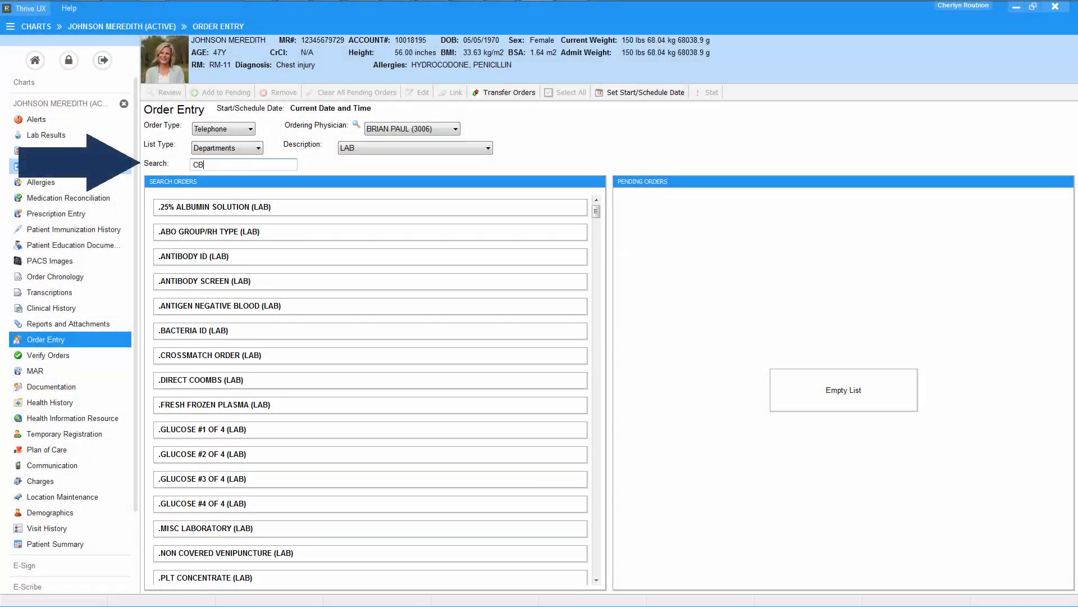
type("C")
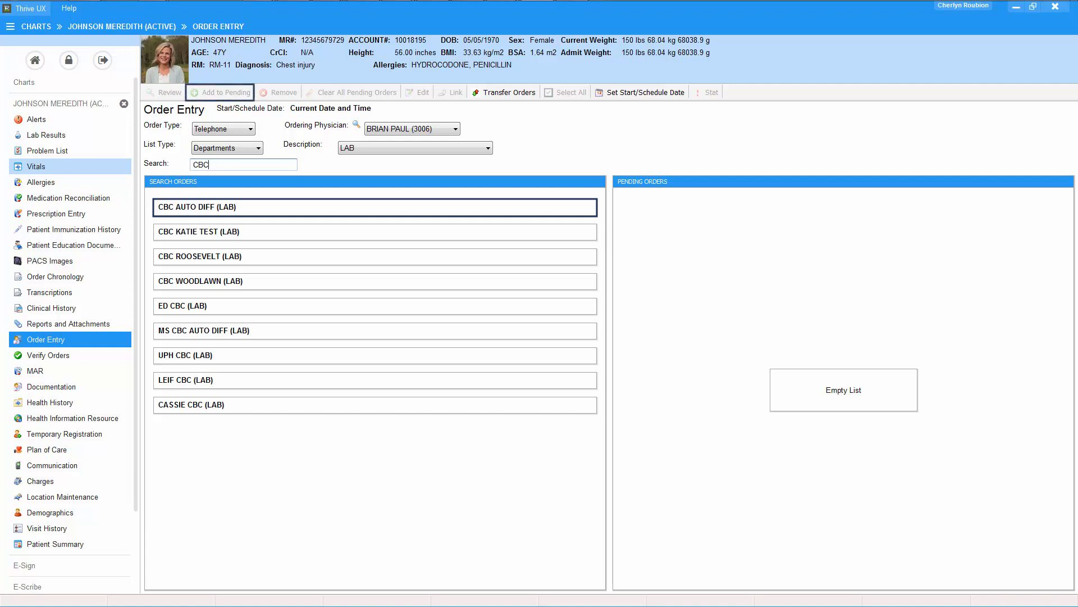
left_click(246, 206)
left_click(225, 93)
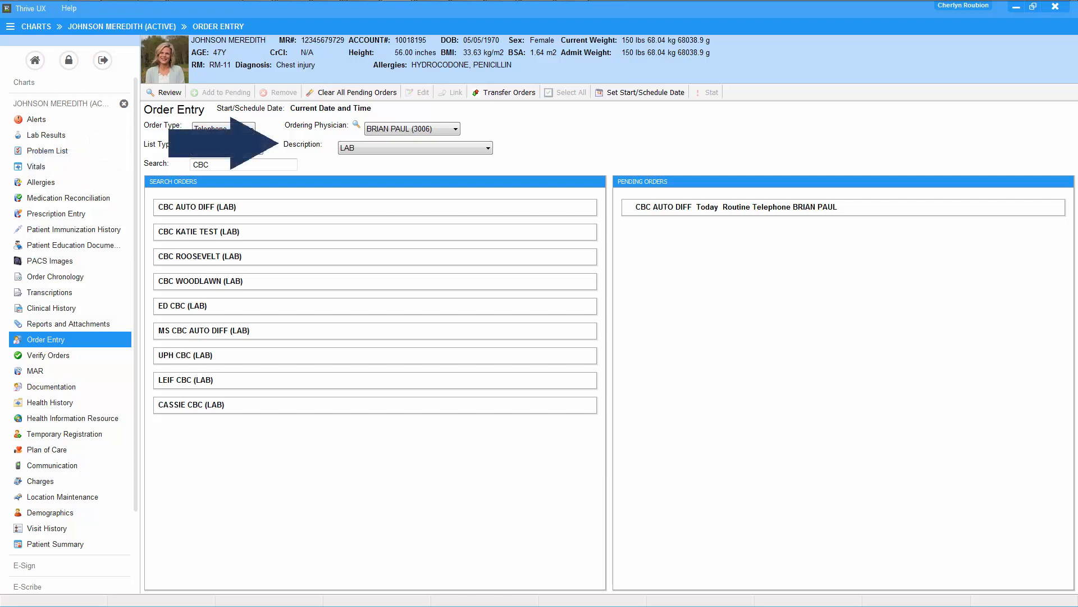
Switch the department description to Pharmacy and limit the order list to Non-IV items.
left_click(457, 147)
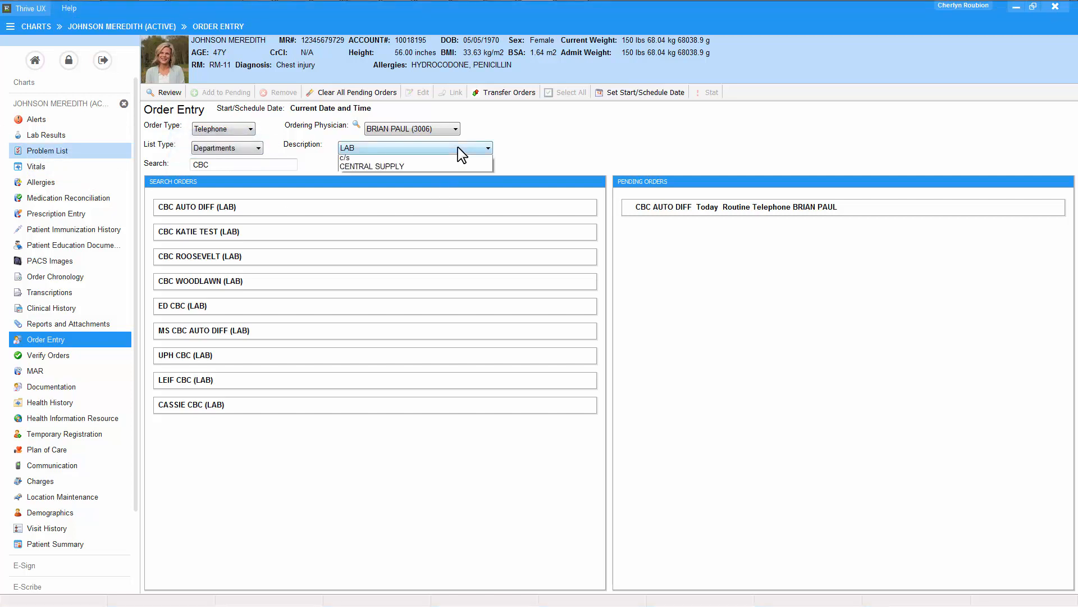
left_click(407, 168)
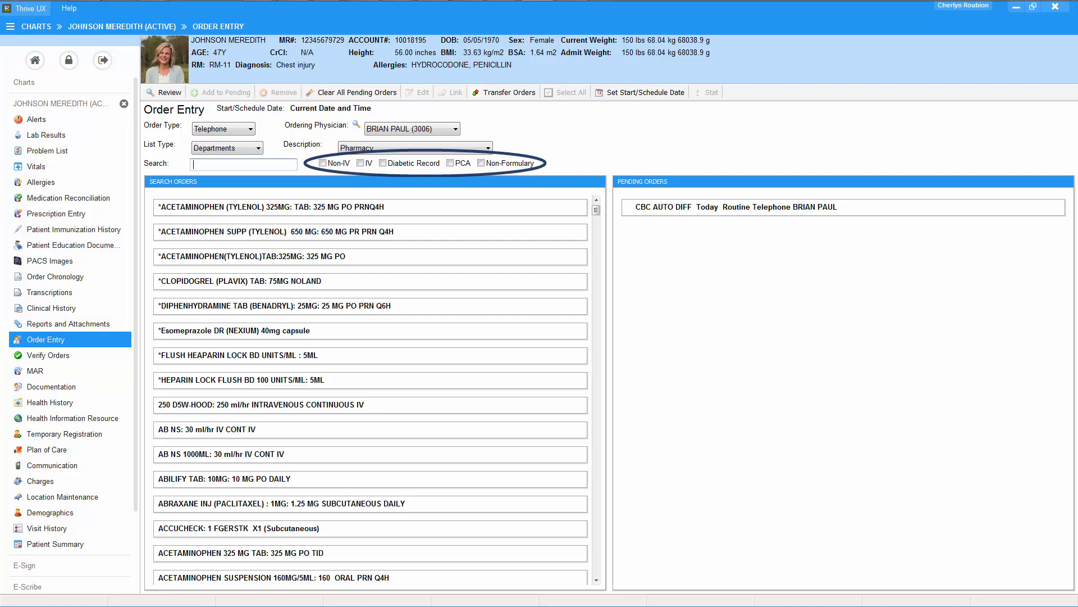
left_click(323, 163)
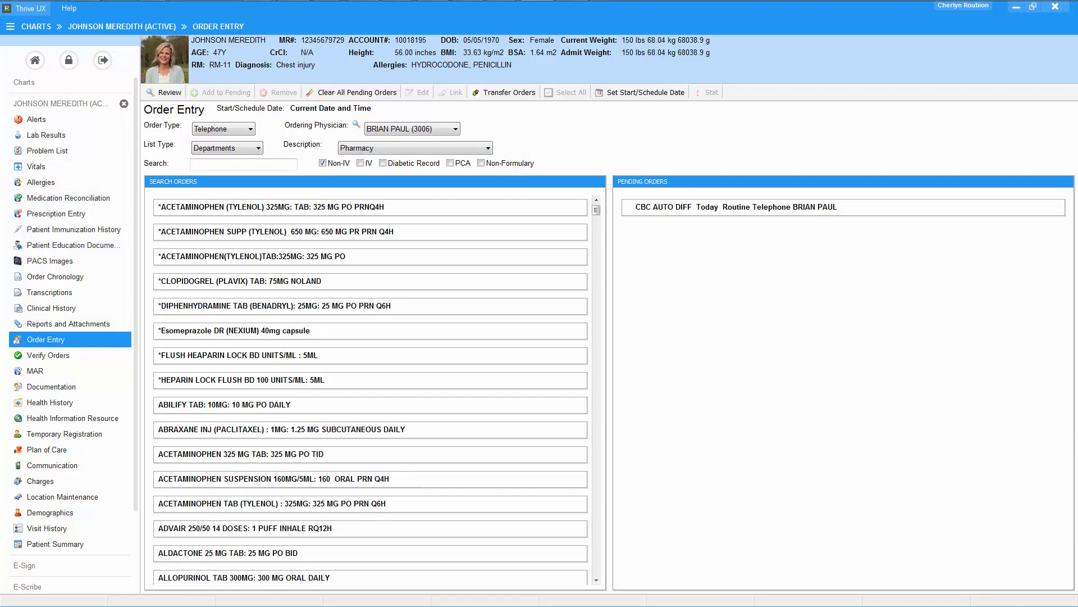
Search for TYLENOL and add TYLENOL (ACETAMINOPHEN) 325MG: TAB: 325 MG PO PRNQ4H to the pending orders.
left_click(244, 164)
type("TYLENOL")
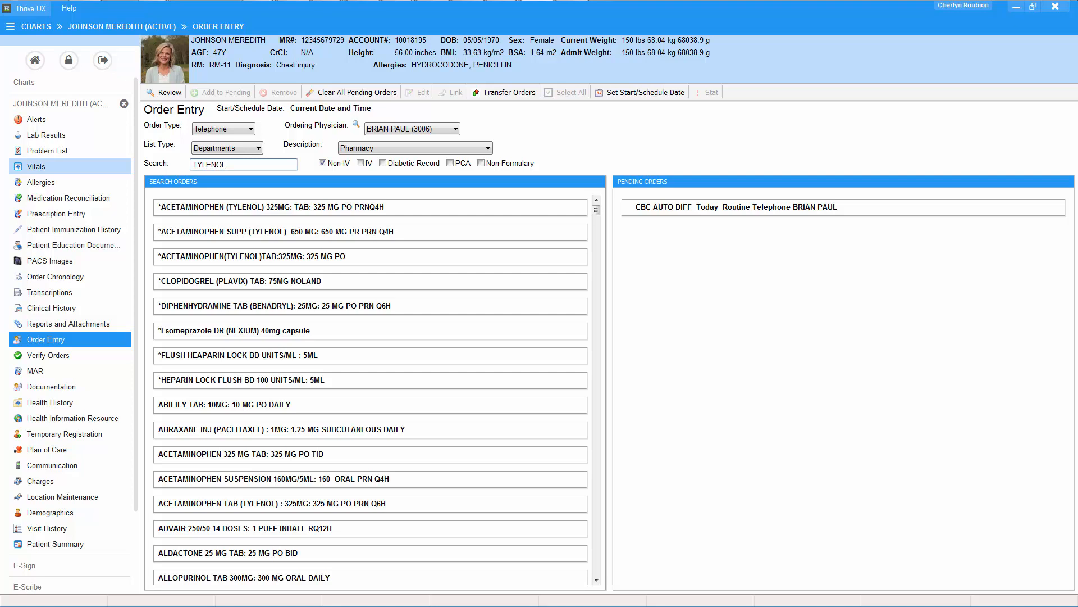
key("Return")
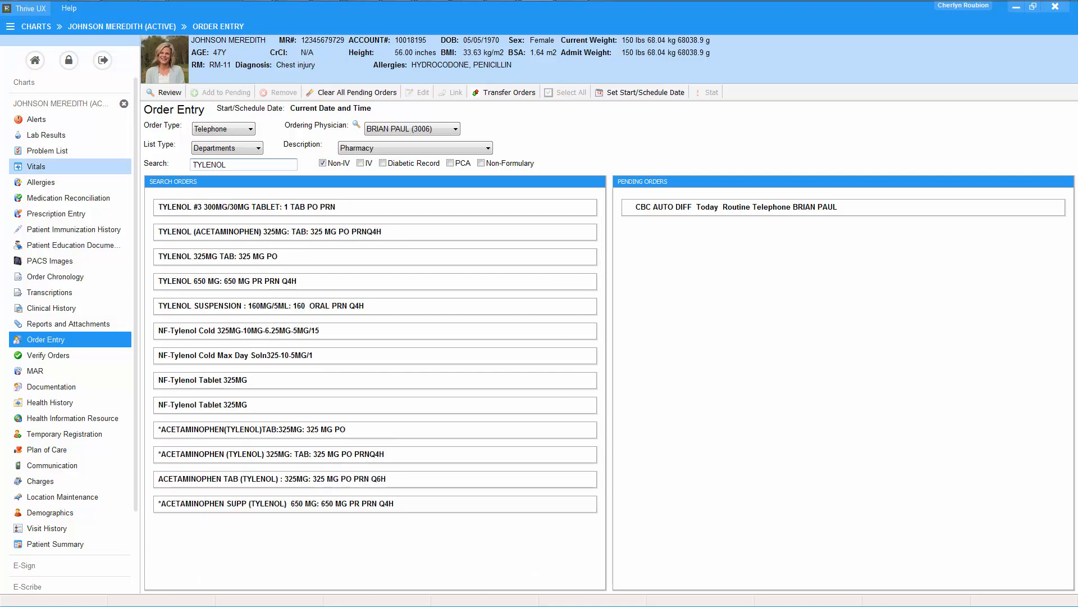
double_click(191, 232)
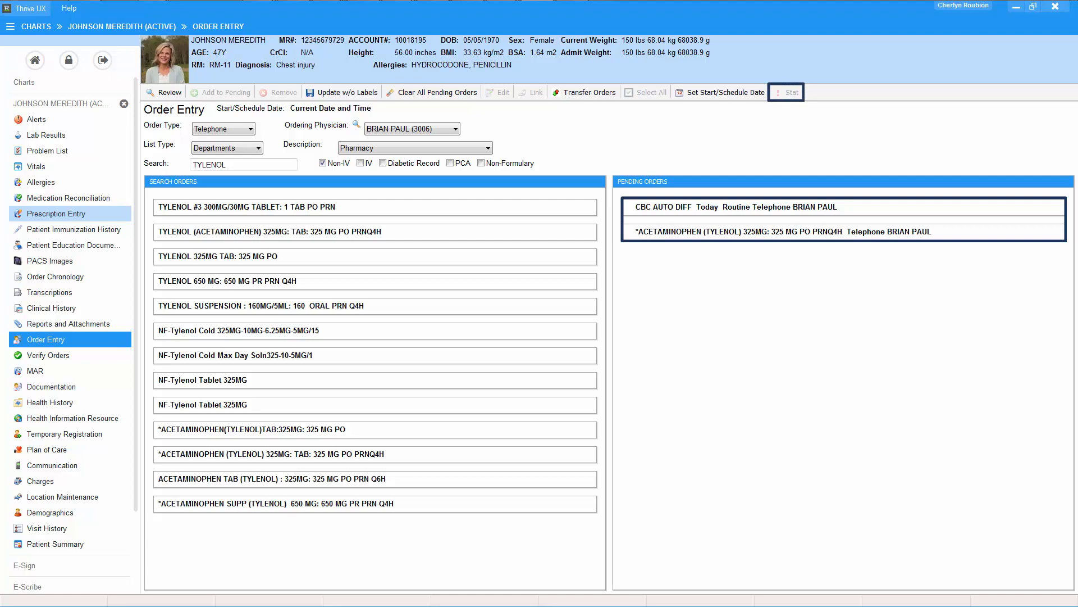
Mark the pending CBC AUTO DIFF and ACETAMINOPHEN (TYLENOL) 325MG orders together as Stat.
left_click(676, 212)
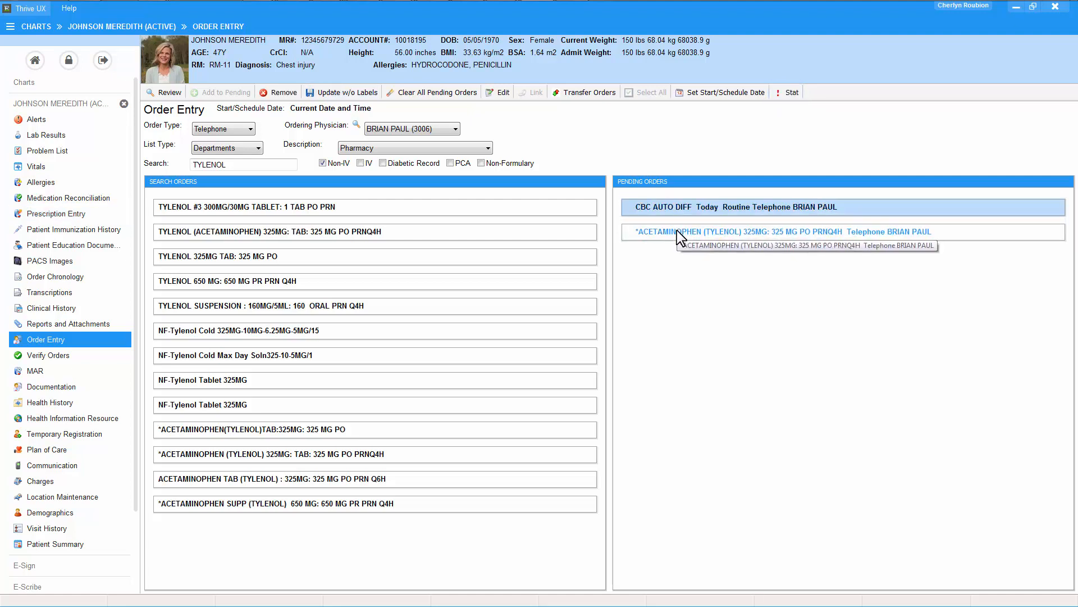
left_click(677, 231, "ctrl")
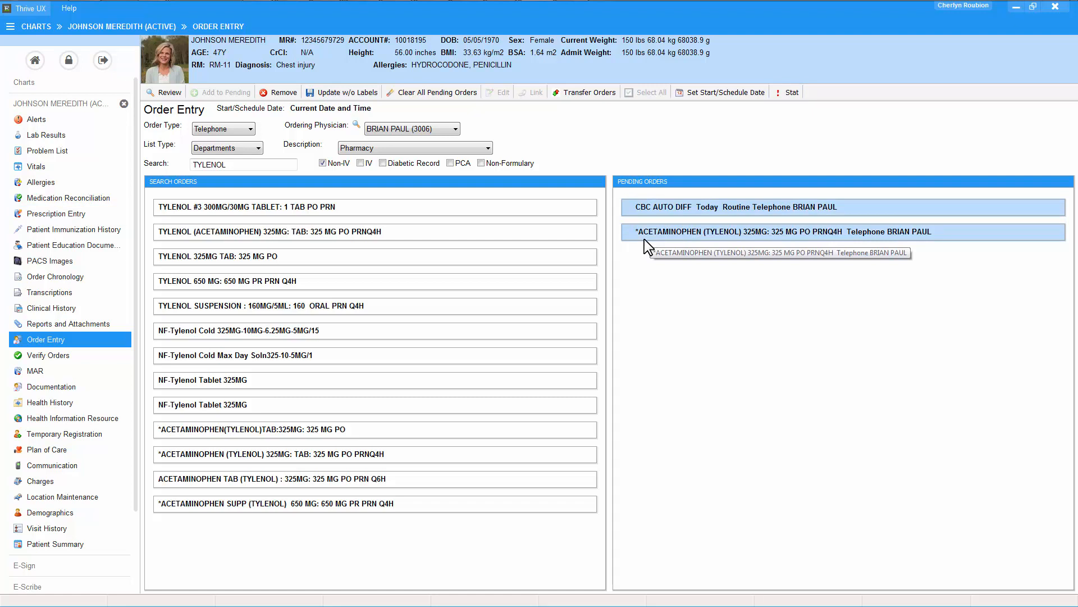
left_click(786, 94)
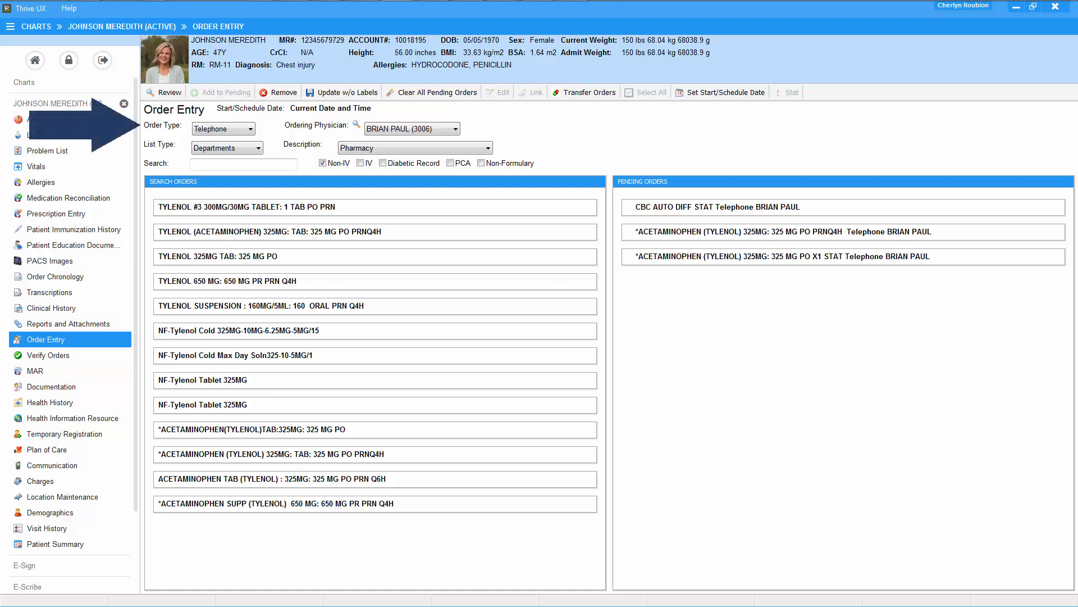
Set the order type to Verbal and the list type to Order Lists.
left_click(250, 129)
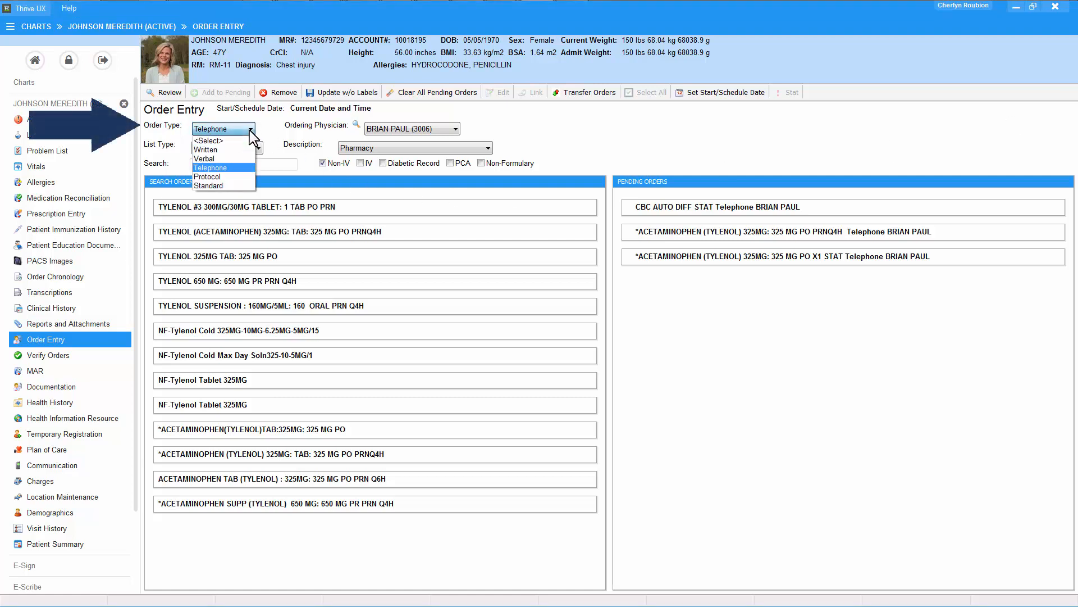
left_click(231, 160)
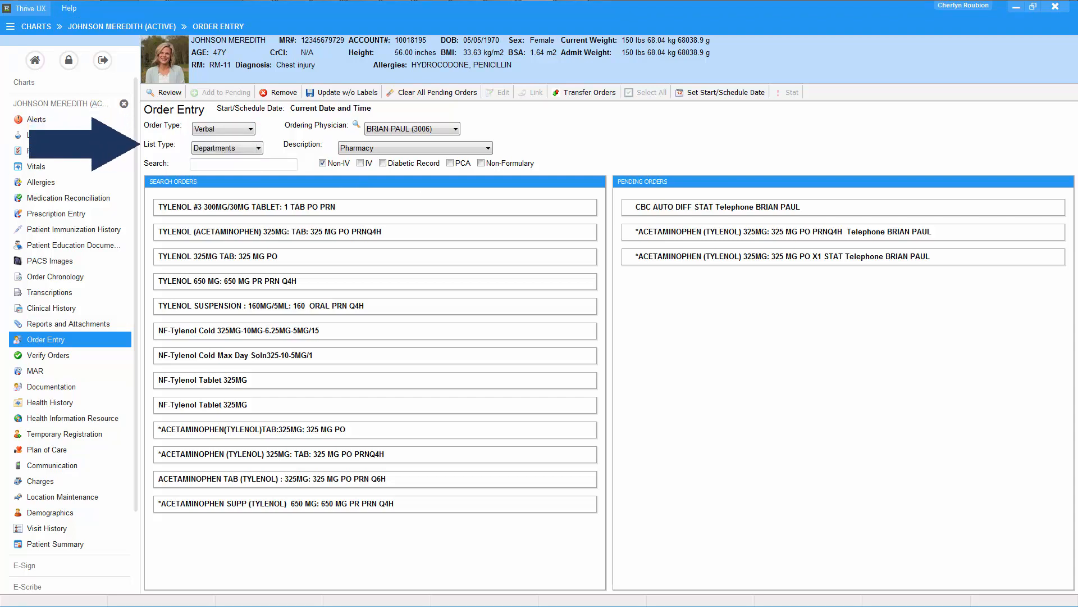
left_click(257, 147)
left_click(237, 159)
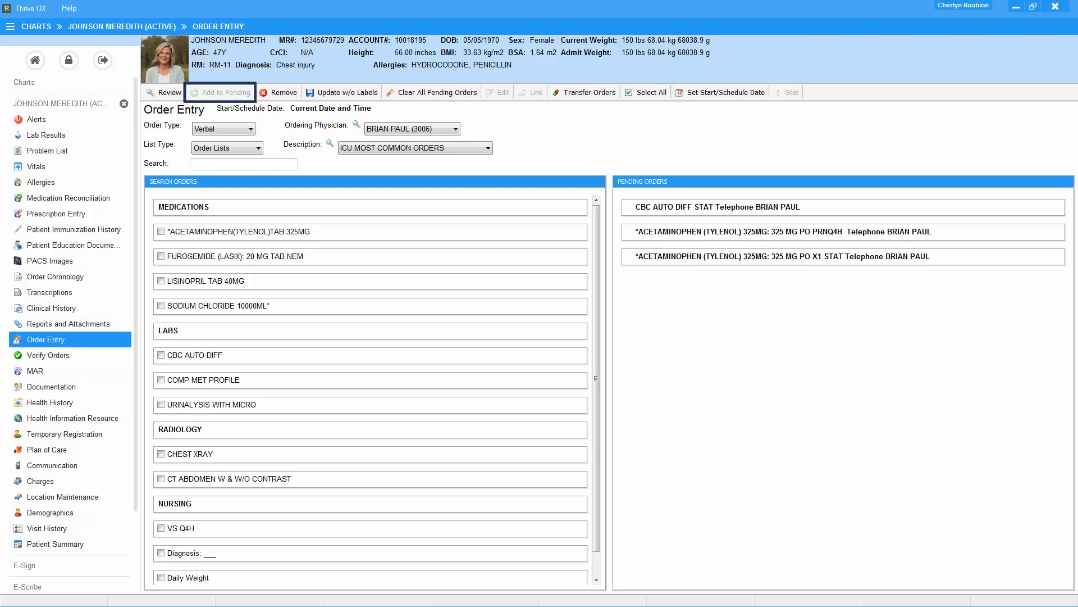
Add SODIUM CHLORIDE 10000ML, URINALYSIS WITH MICRO and VS Q4H from the ICU MOST COMMON ORDERS list to the pending orders.
left_click(161, 306)
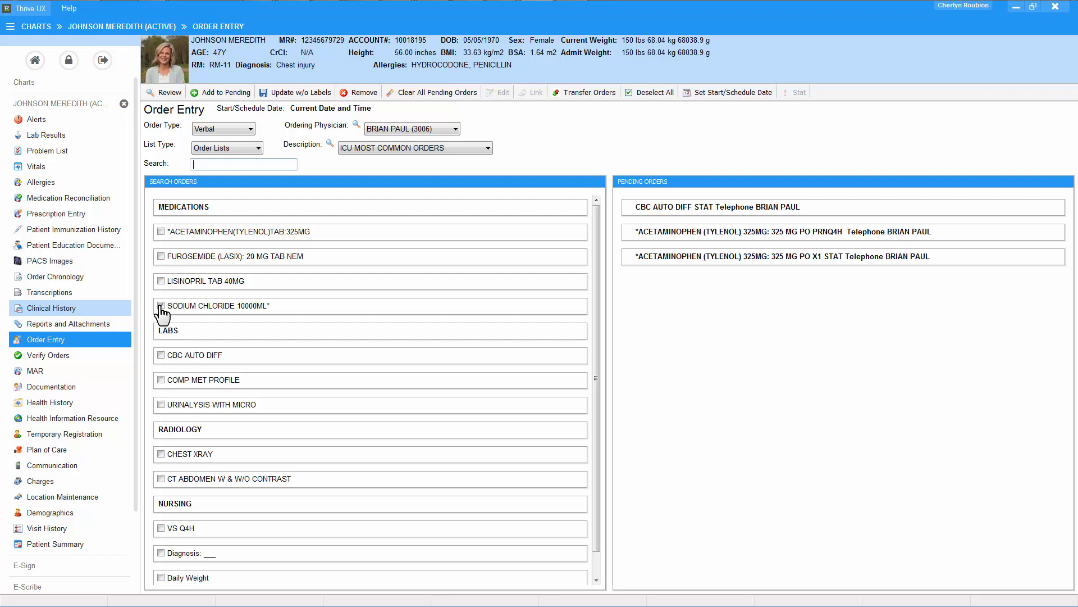
left_click(161, 405)
left_click(161, 529)
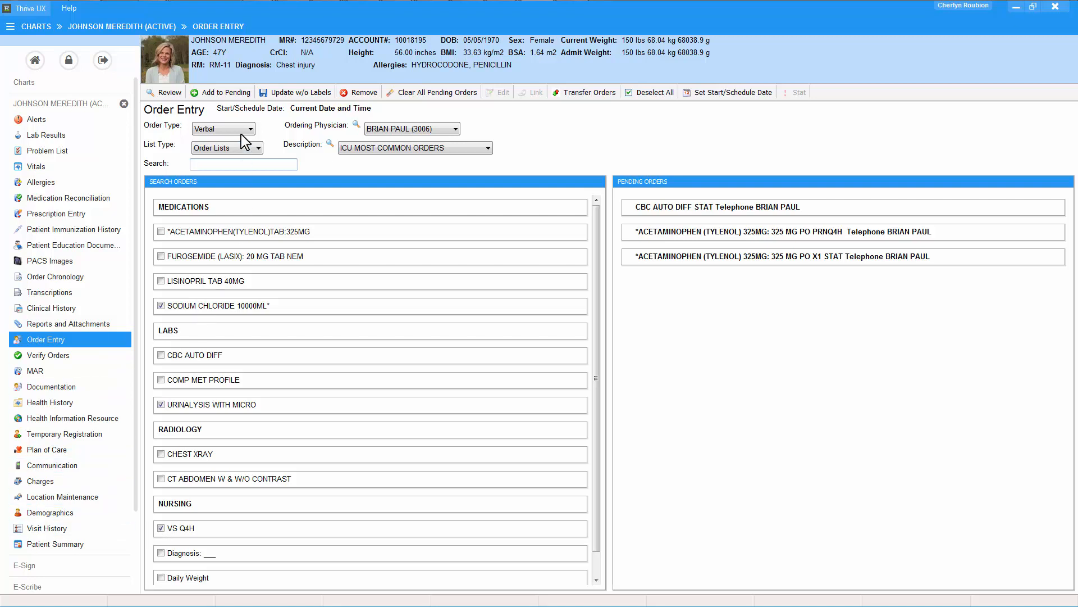
left_click(238, 96)
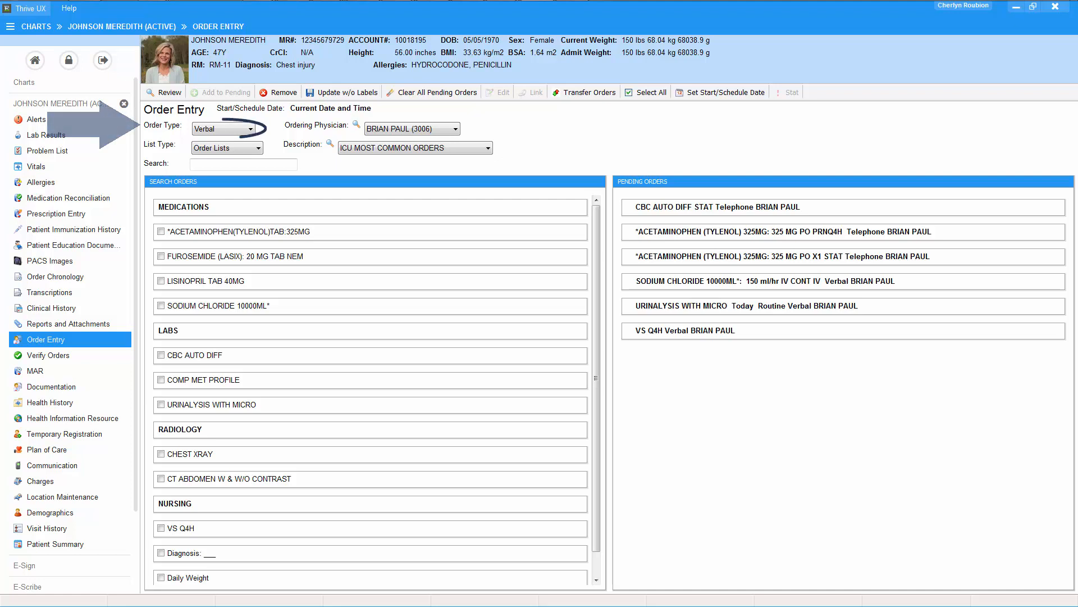
Add TROPONIN I and the consulting doctor order from the ADMISSION ORDERS: ACUTE CARE order set to the pending orders.
left_click(225, 149)
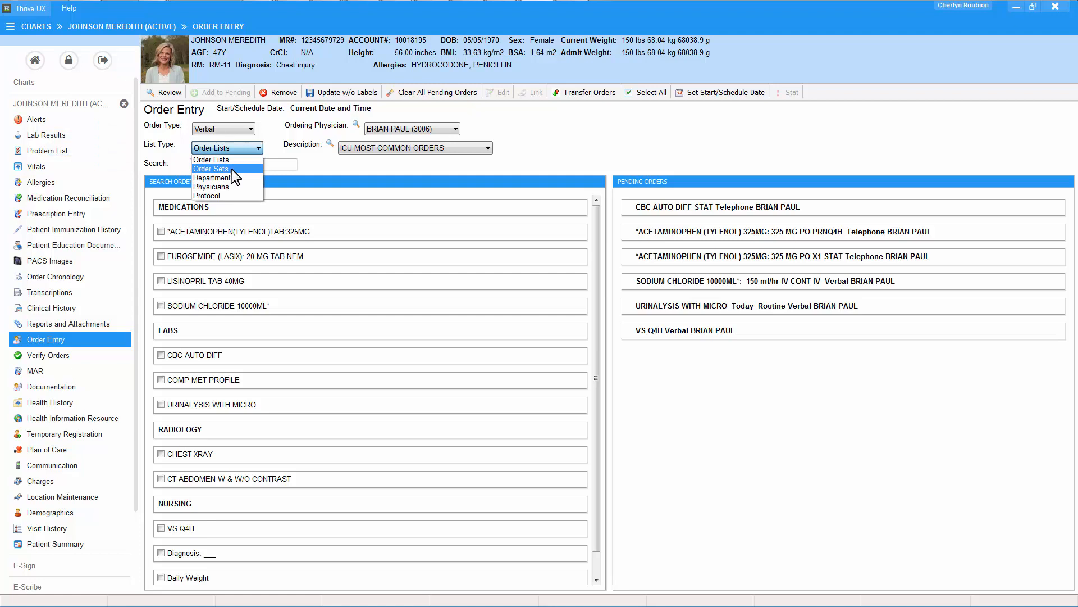
left_click(232, 169)
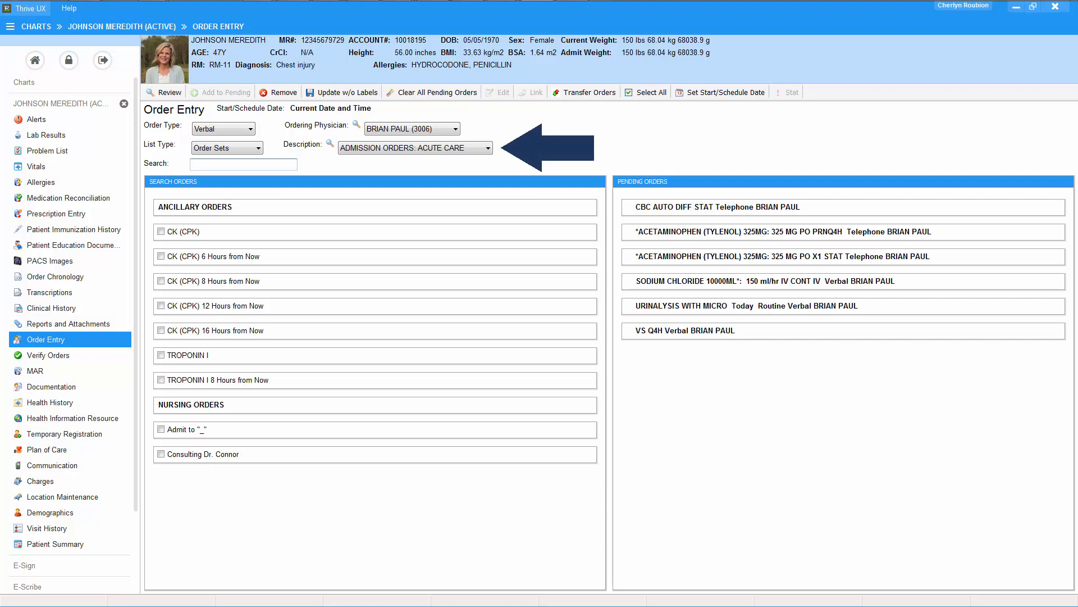
left_click(420, 154)
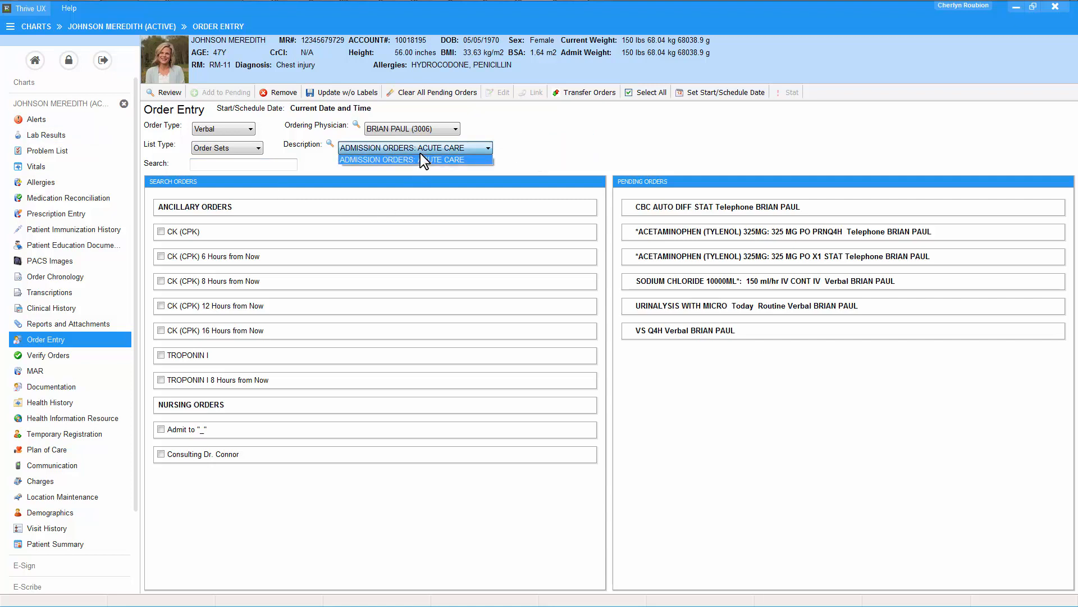
left_click(420, 155)
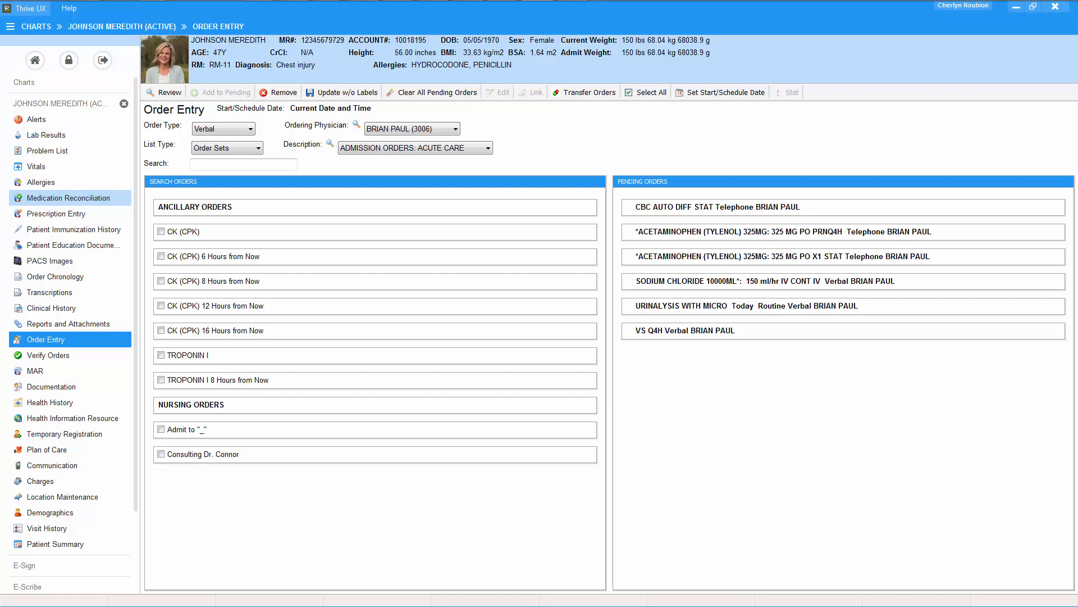
left_click(161, 355)
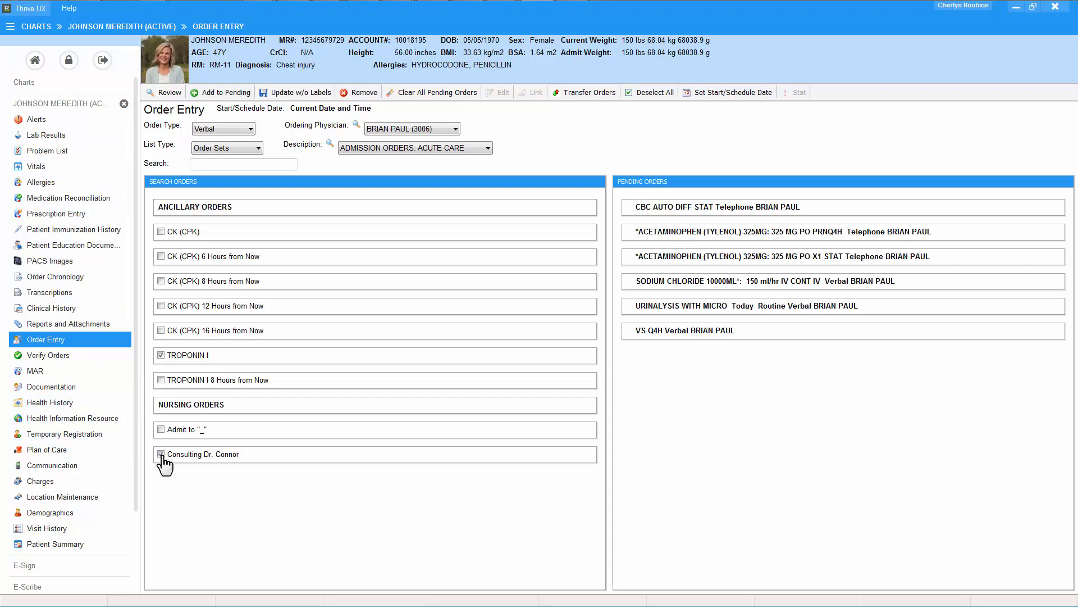
left_click(225, 93)
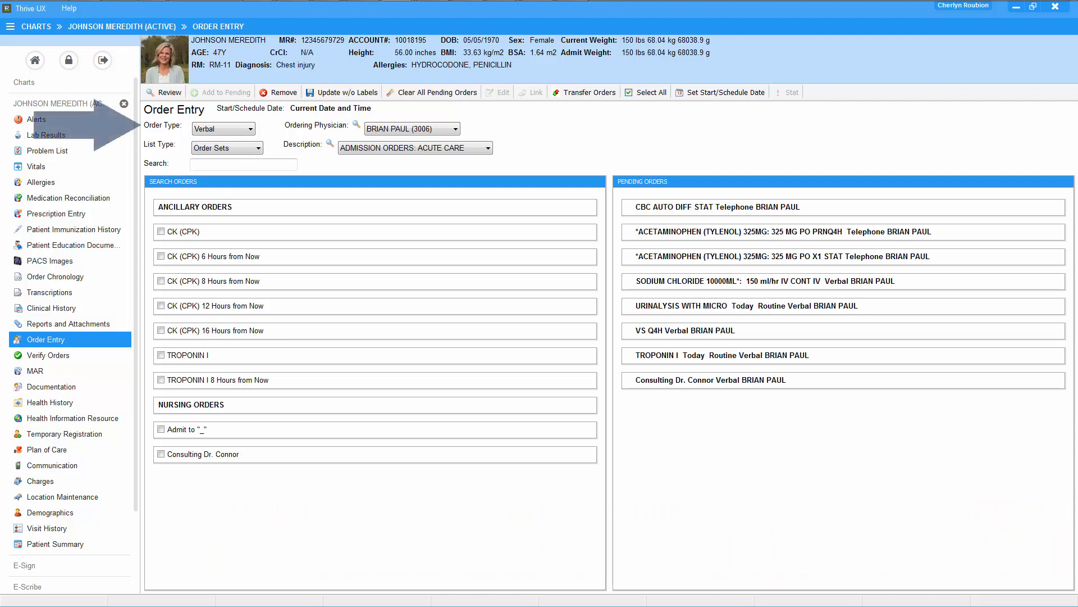
Set the order type and list type to Protocol, with CHEST PAIN PROTOCOL as the description.
left_click(234, 129)
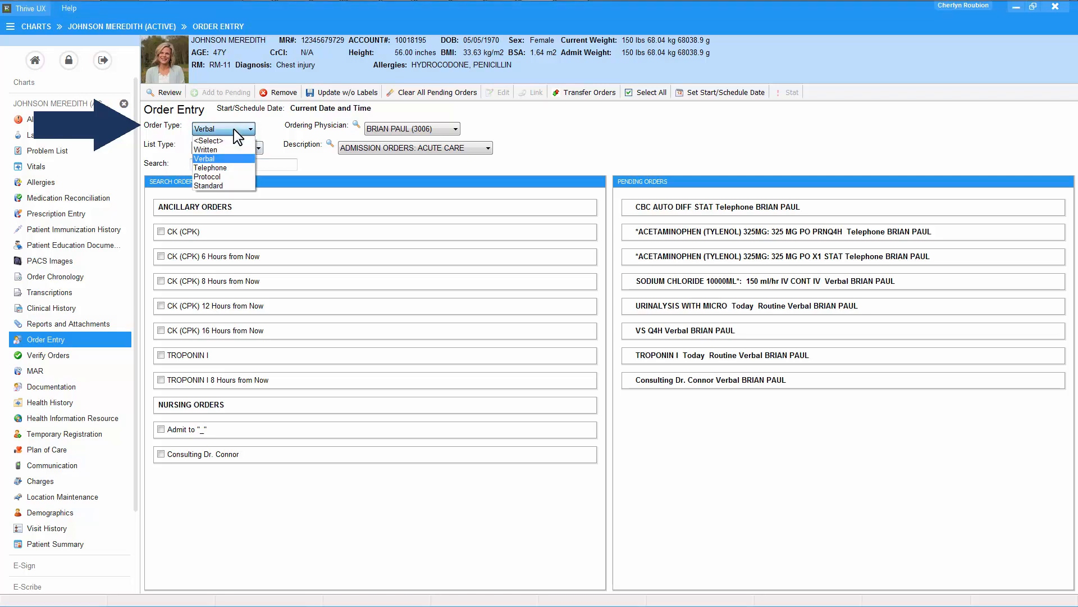
left_click(228, 177)
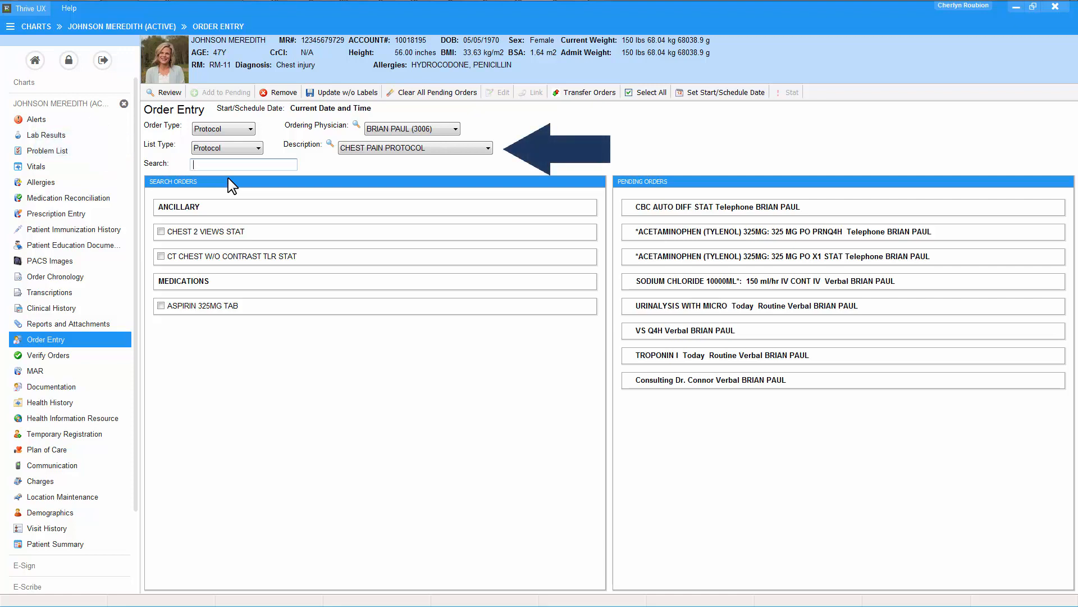
left_click(388, 152)
left_click(389, 153)
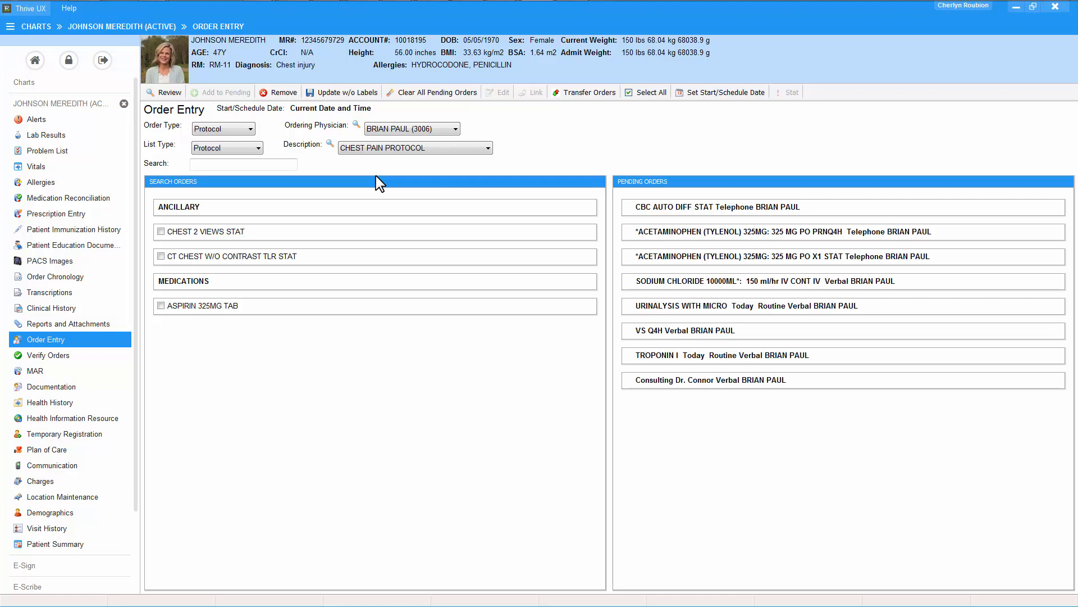
Add CT CHEST W/O CONTRAST TLR STAT and ASPIRIN 325MG TAB from the chest pain protocol to the pending orders.
left_click(161, 257)
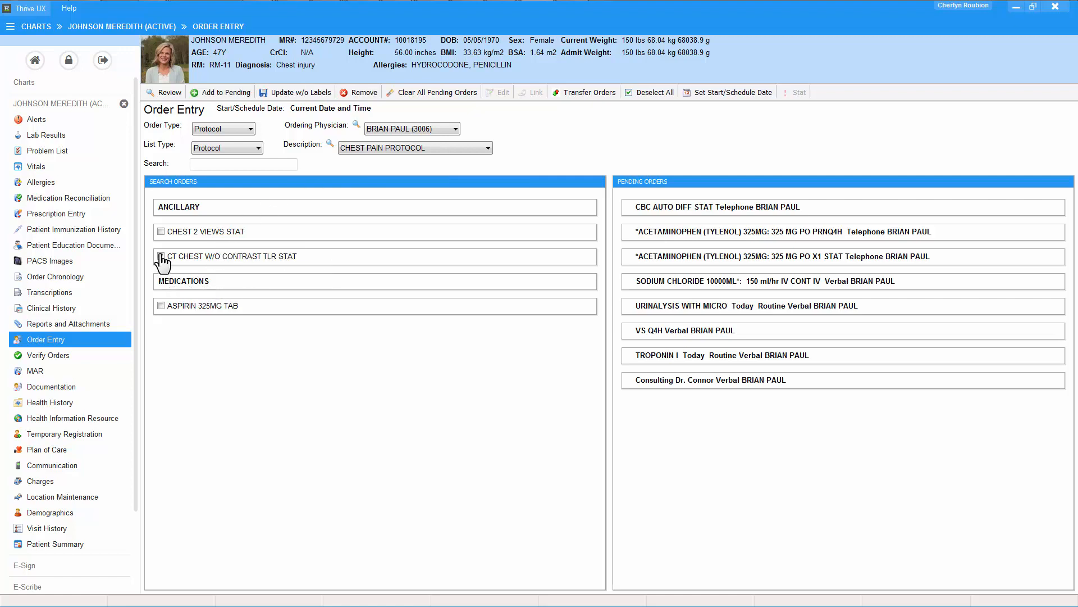
left_click(161, 307)
left_click(231, 94)
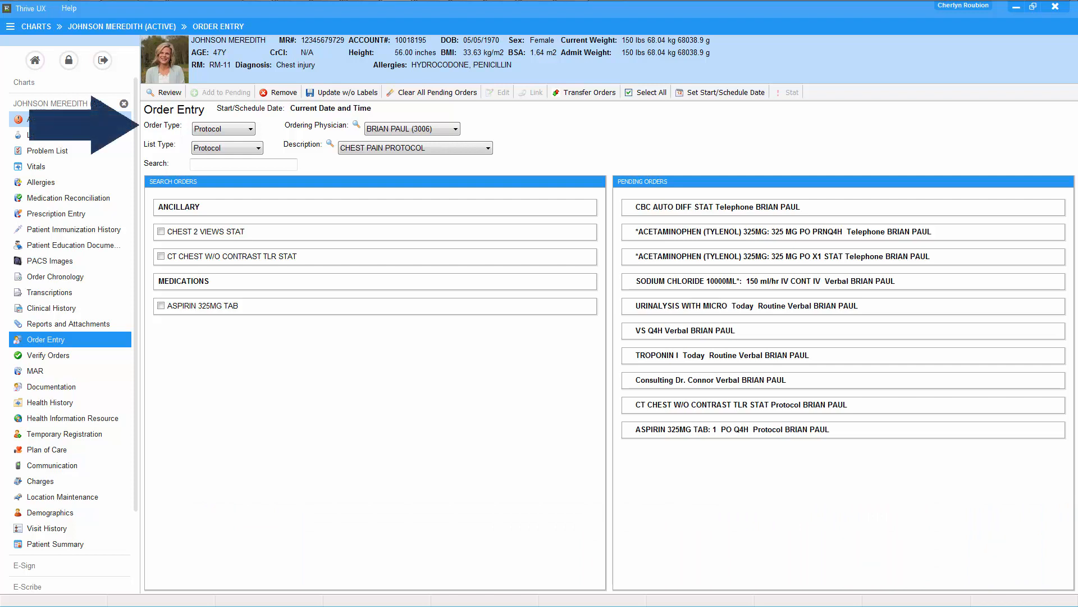
Set the order type to Standard and add the nursing order Blood Glucose Checks 0630, 1130, 1600, 2100 to the pending orders.
left_click(199, 131)
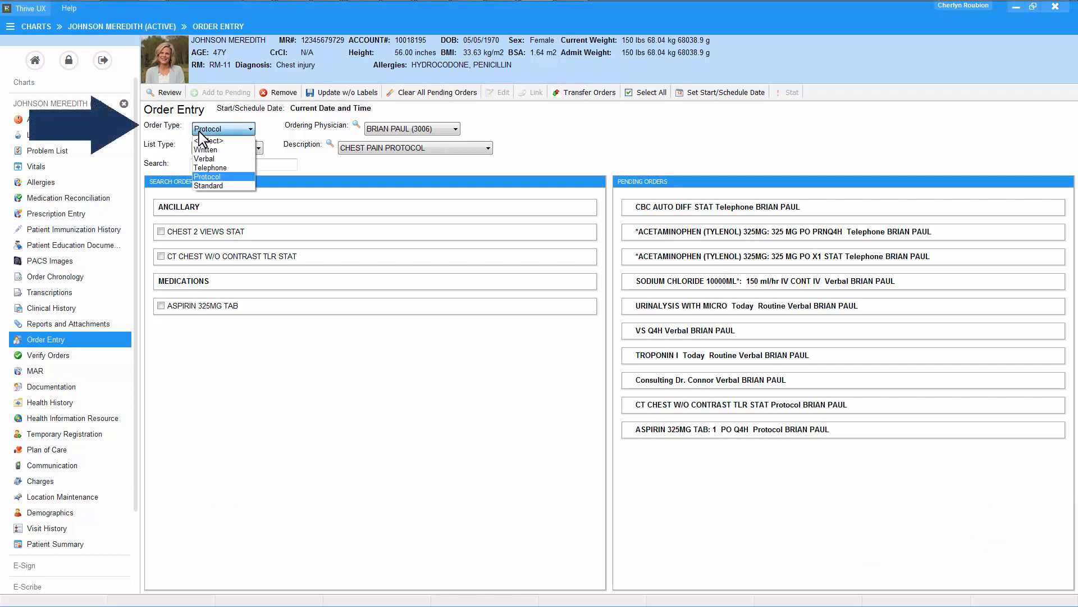
left_click(227, 185)
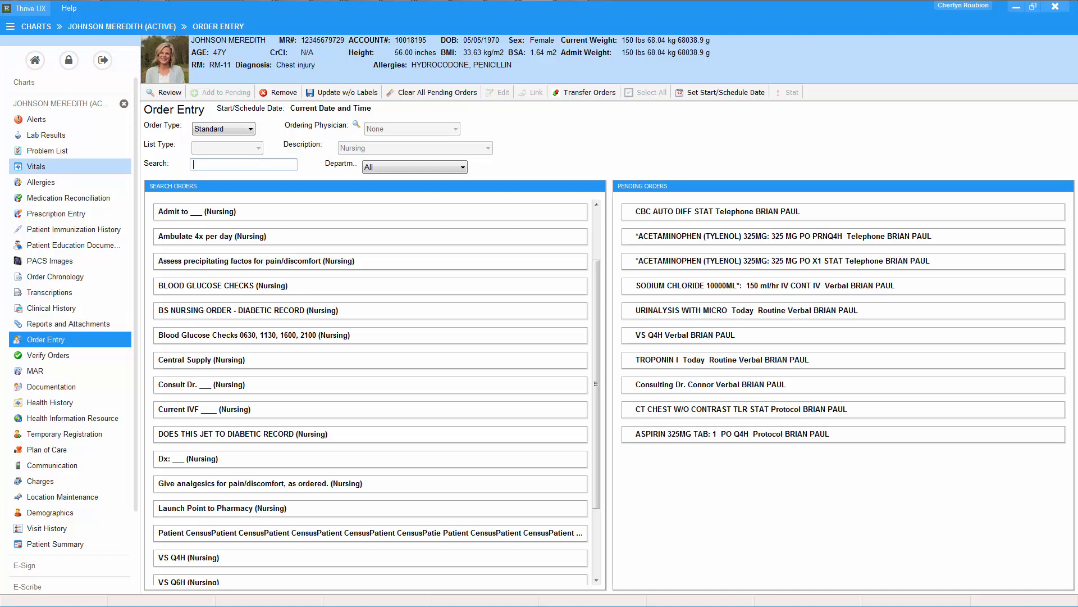
double_click(238, 336)
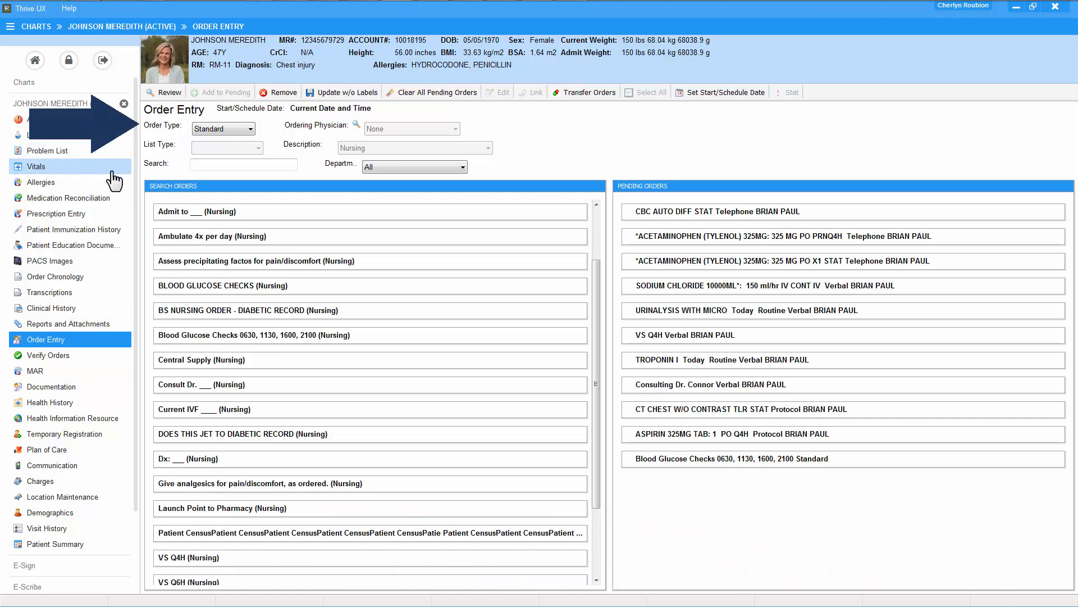
Set the order type to Written and the list type to Departments, with Pharmacy as the description.
left_click(247, 130)
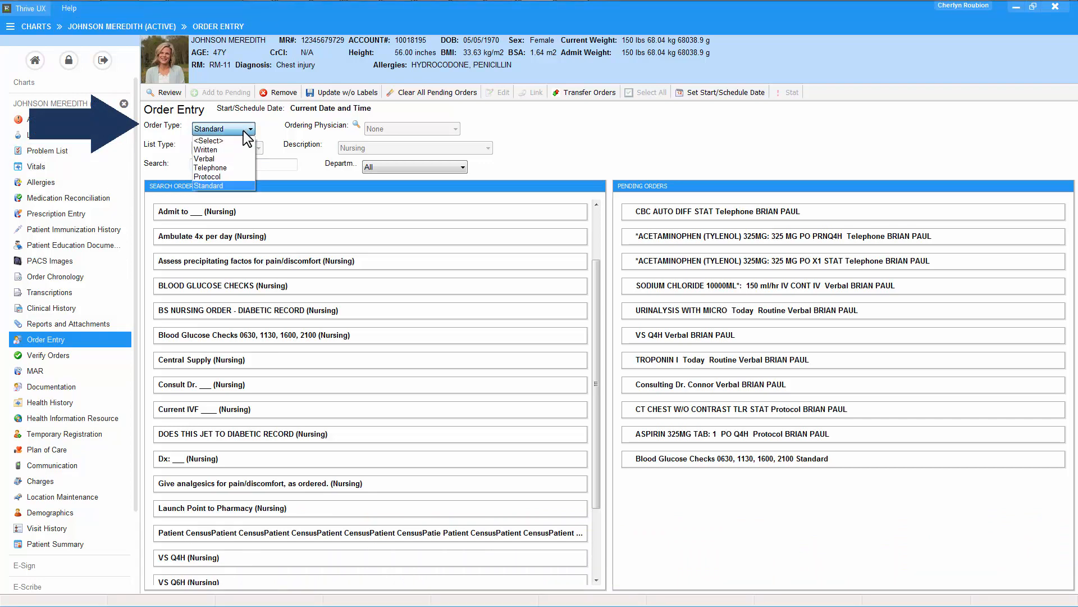
left_click(236, 149)
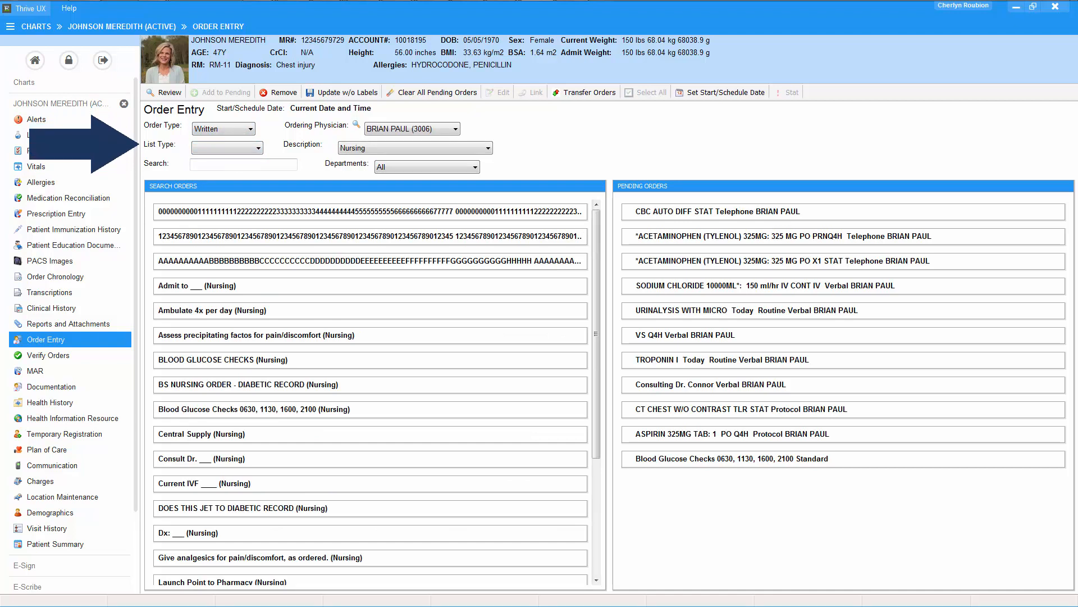
left_click(245, 149)
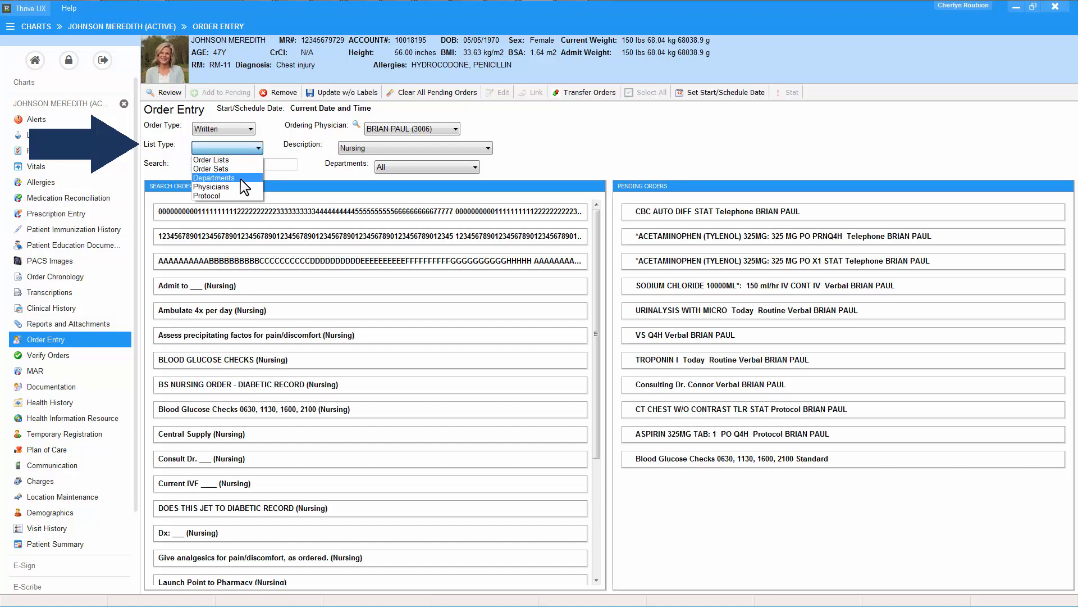
left_click(240, 178)
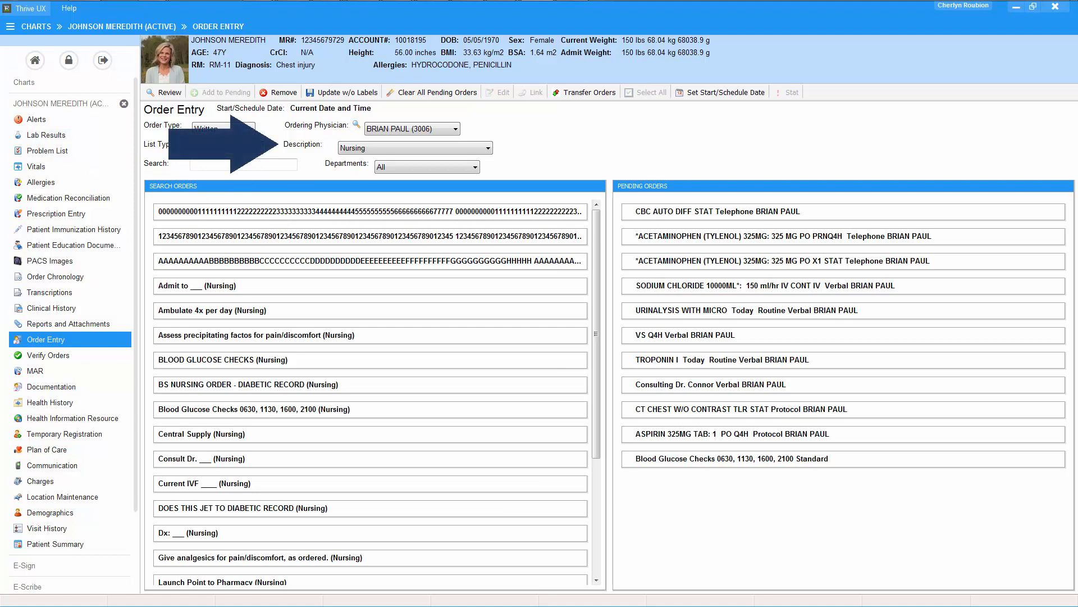
left_click(489, 150)
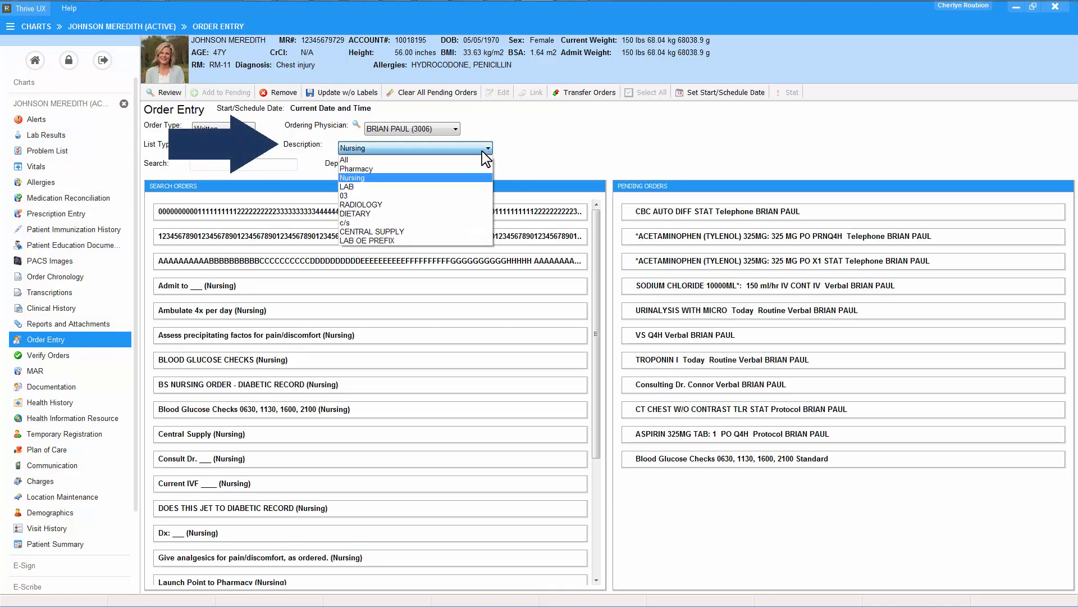
left_click(454, 167)
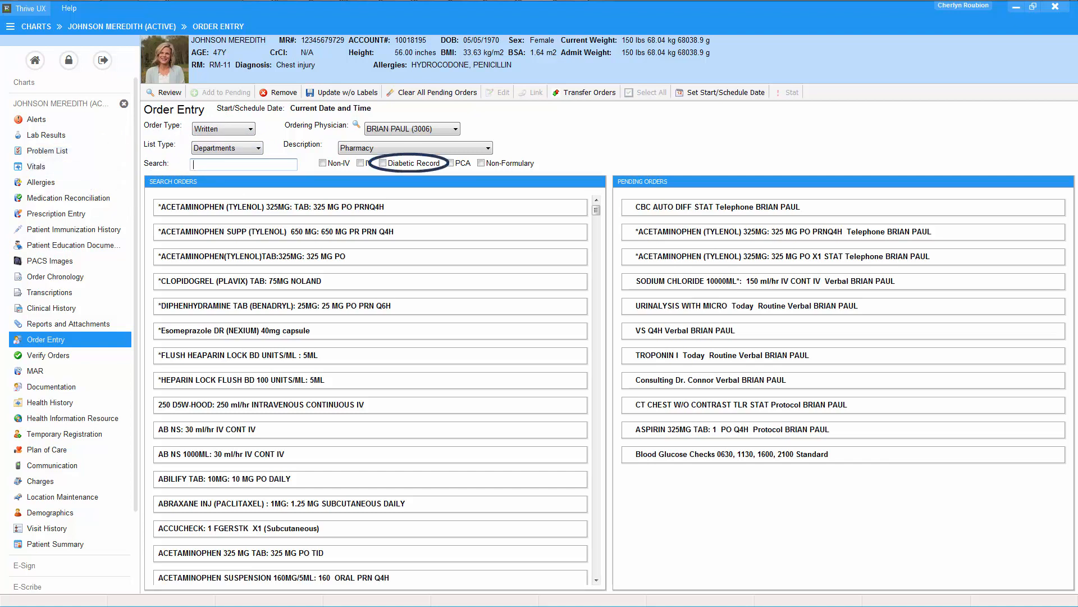
Filter the pharmacy list to Diabetic Record and add HUMULIN 70/30 INSULIN-HOOD: 1 Unit(s) SUB Q BID (Subcutaneous) to the pending orders.
left_click(384, 163)
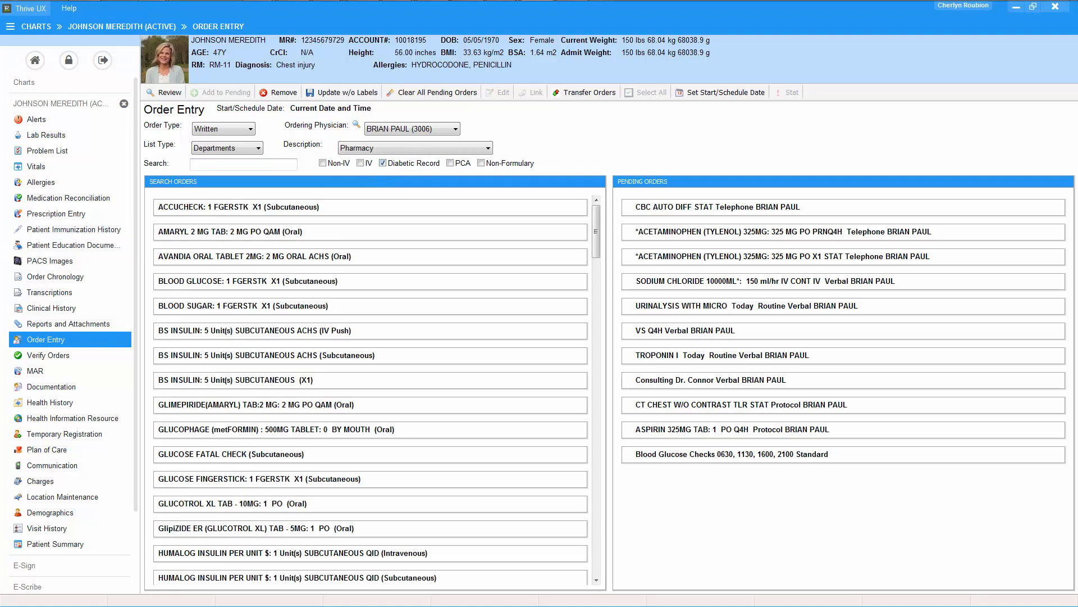
left_click_drag(598, 243, 602, 278)
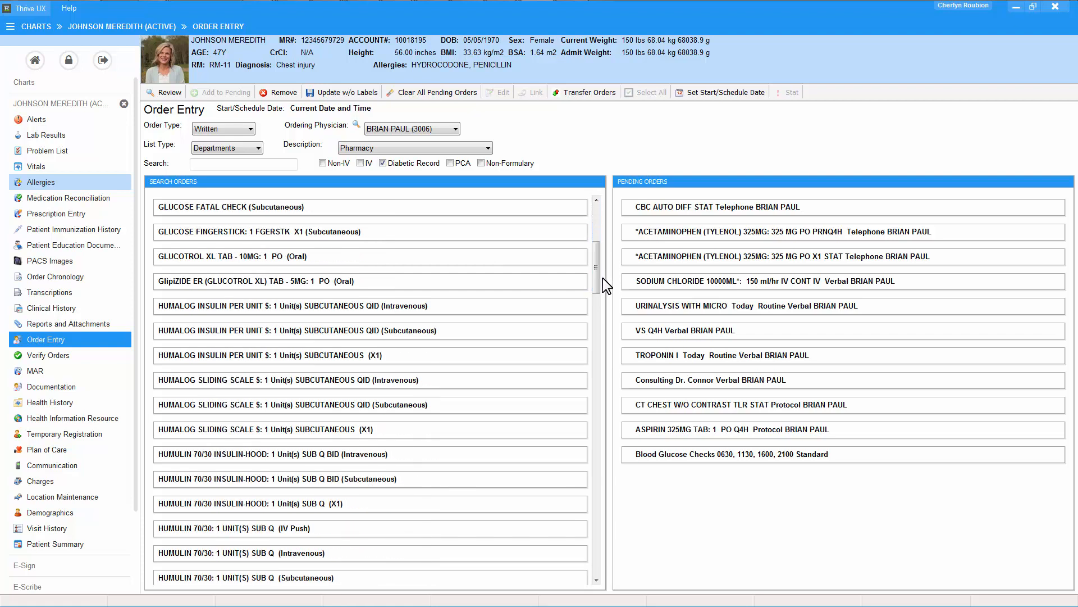
double_click(272, 477)
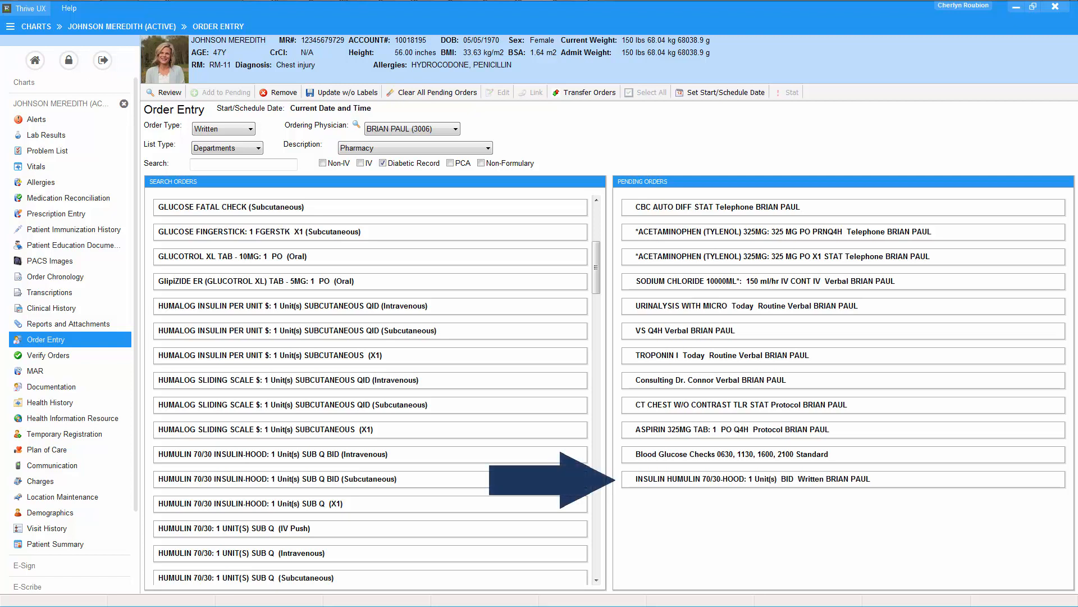
Edit the pending Humulin 70/30 order and add the Blood Glucose Sliding Scale protocol ADULT SLIDING SCALE INSULIN, looked up among all protocols.
left_click(726, 477)
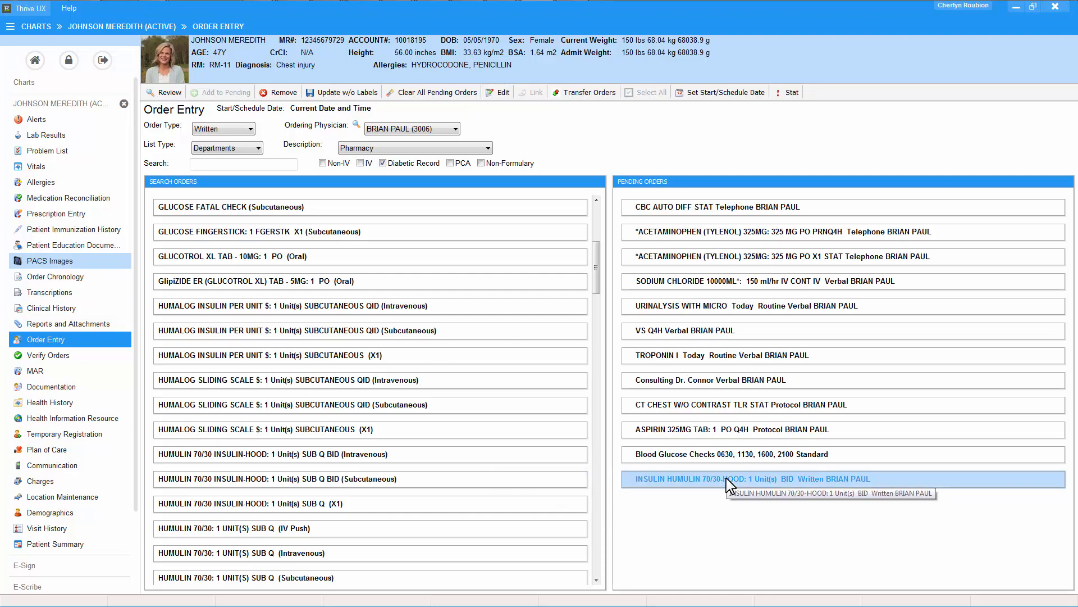
double_click(726, 477)
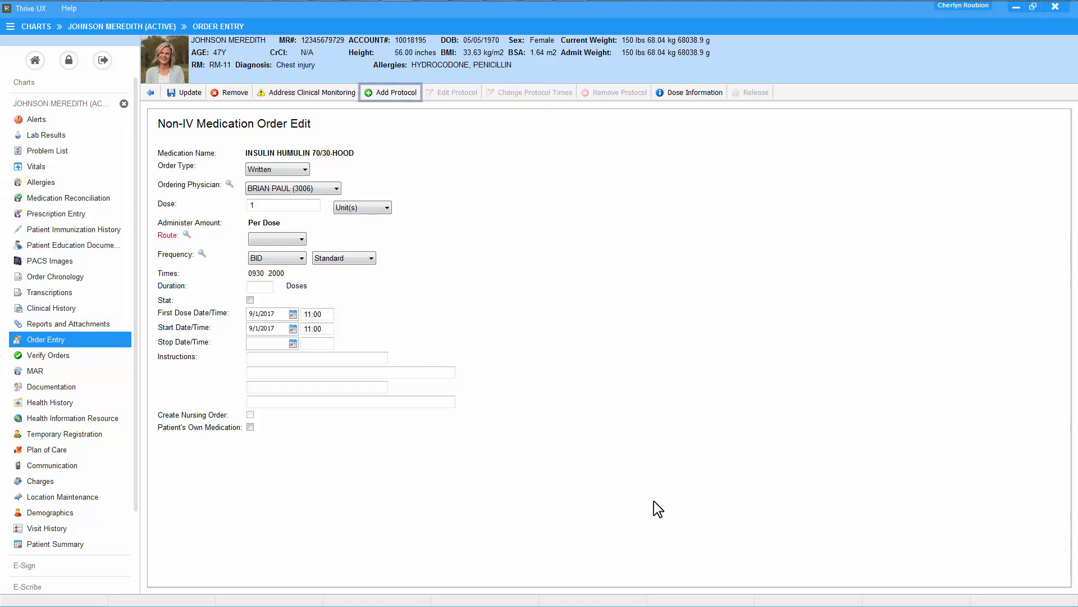
left_click(398, 94)
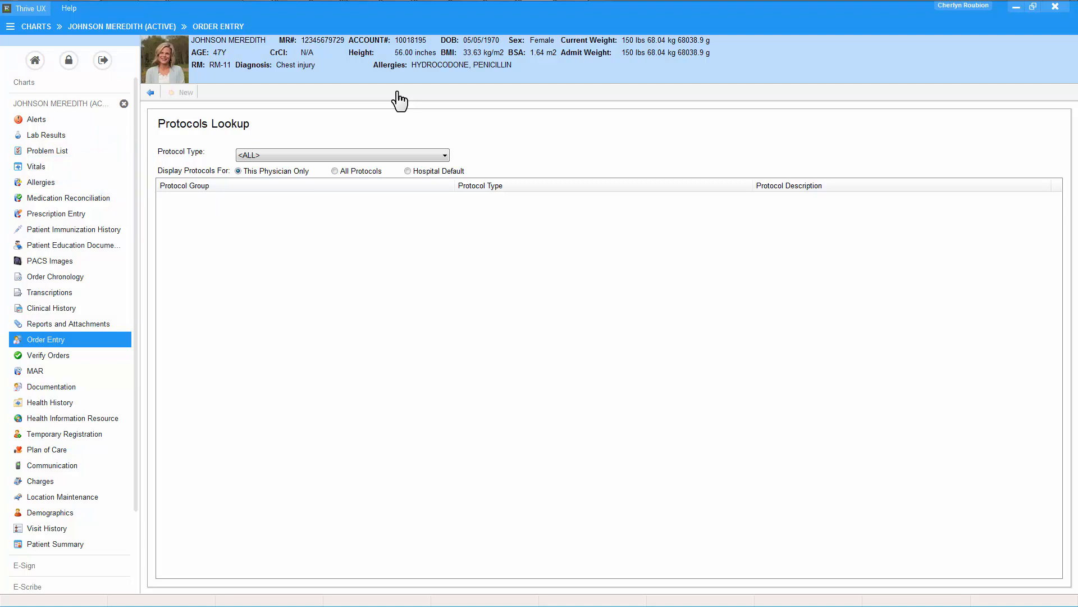
left_click(412, 155)
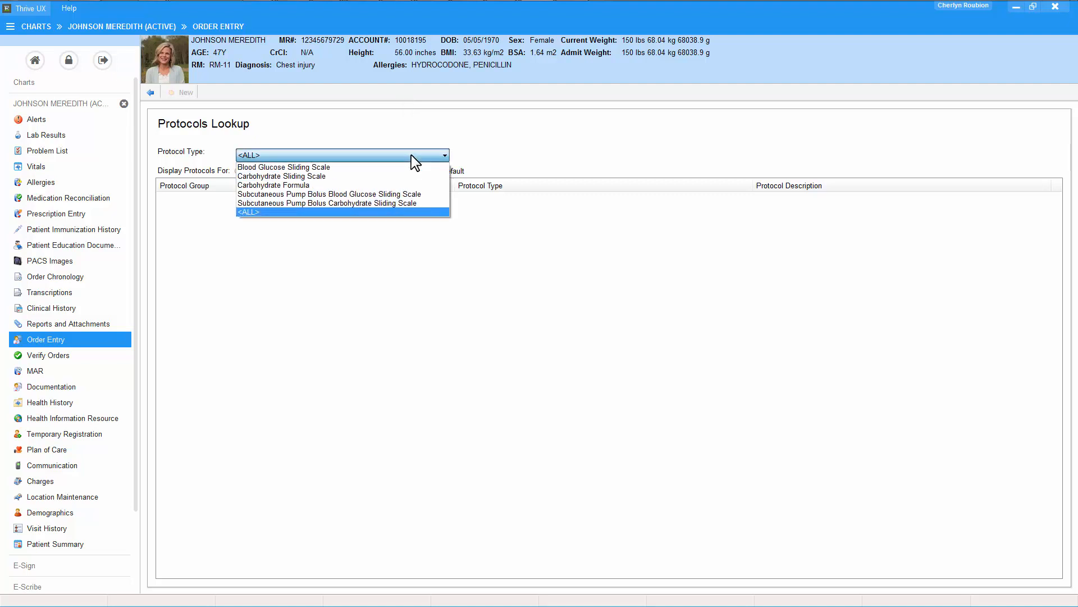
left_click(384, 167)
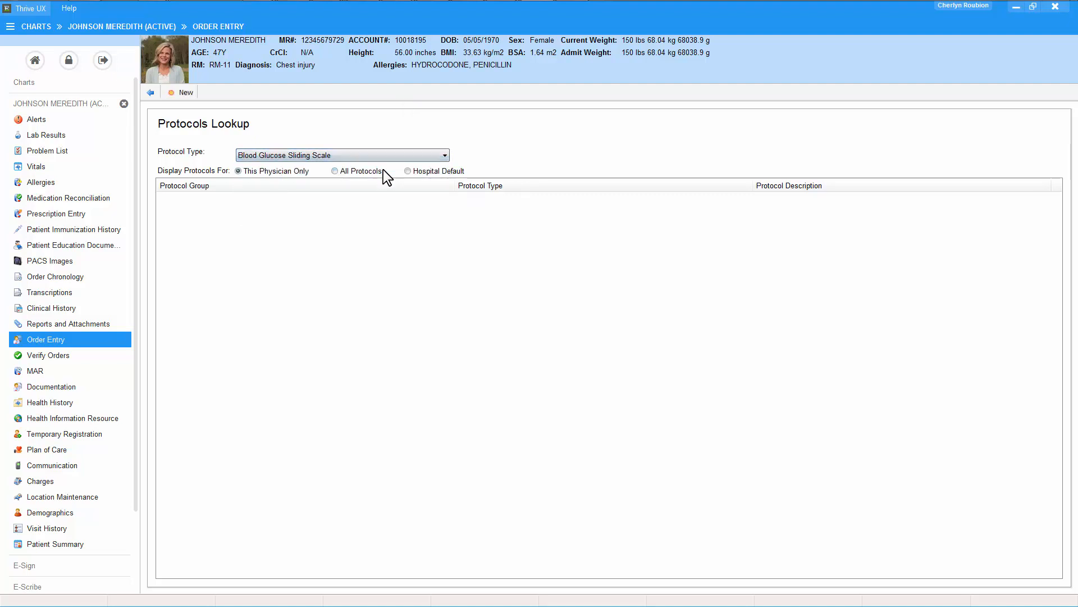
left_click(335, 171)
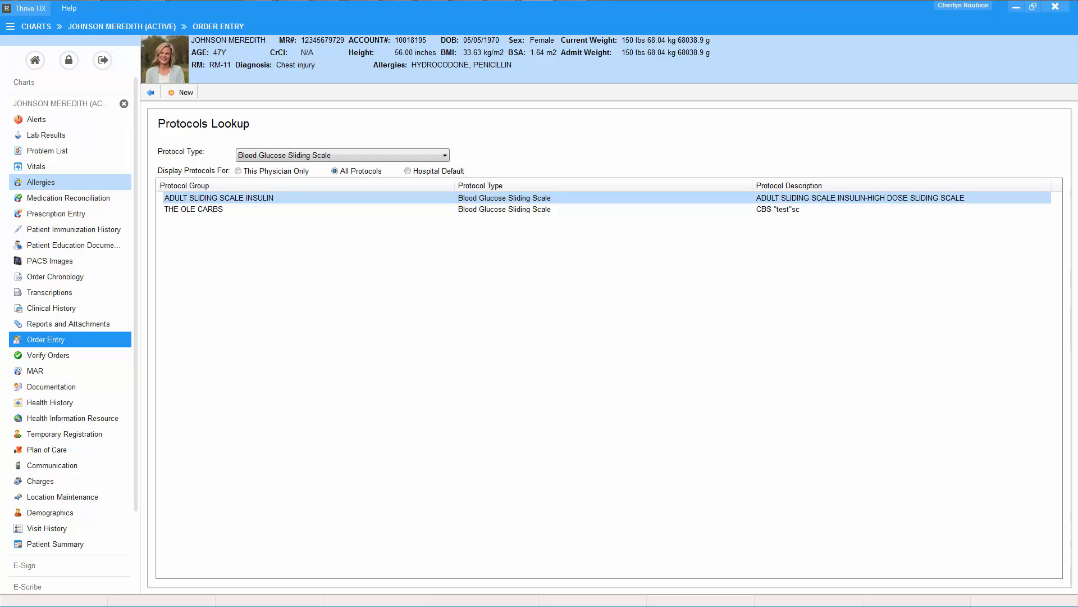
double_click(250, 198)
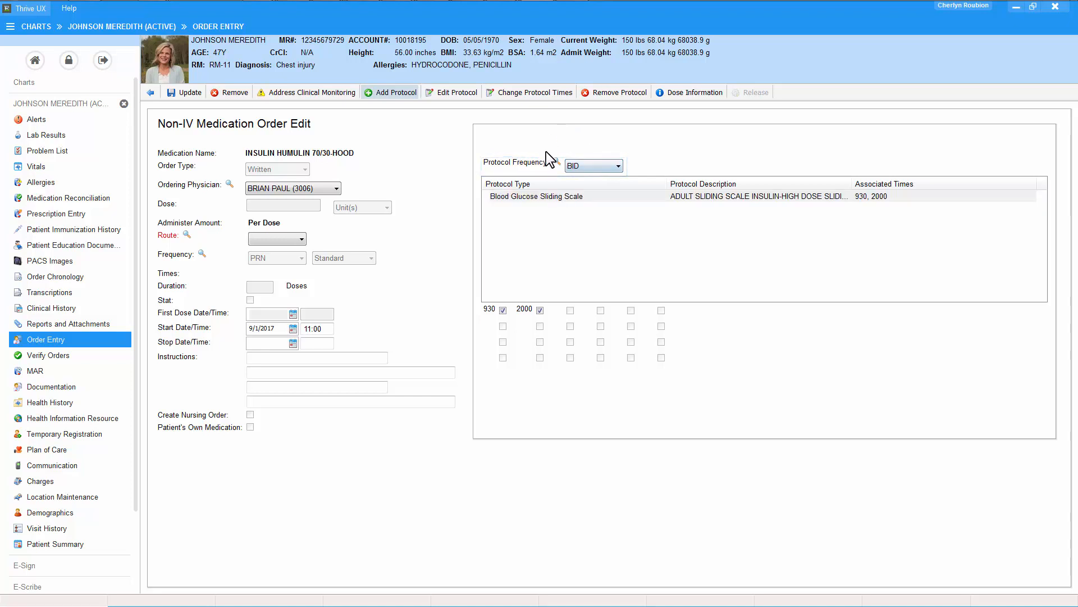
Set the insulin protocol frequency to ACHS and update the order after viewing the sliding scale protocol's details.
left_click(557, 159)
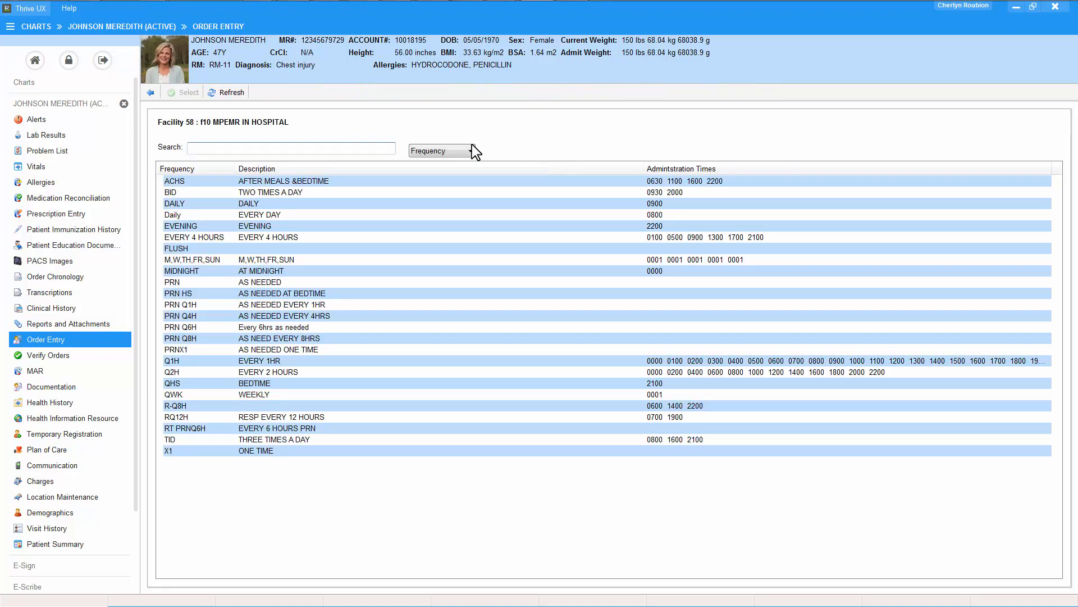
double_click(335, 180)
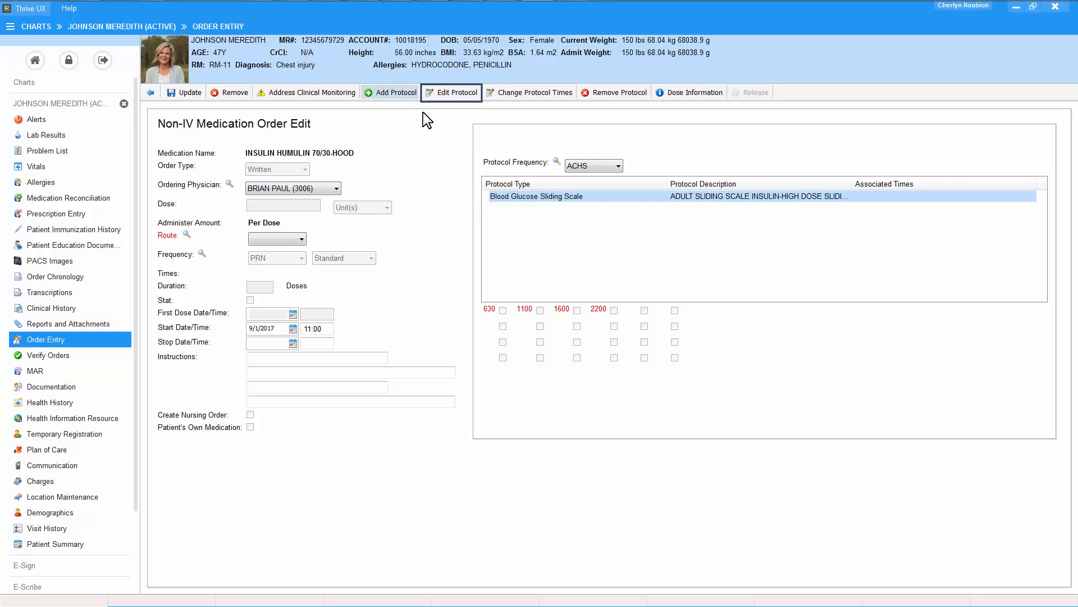
left_click(454, 93)
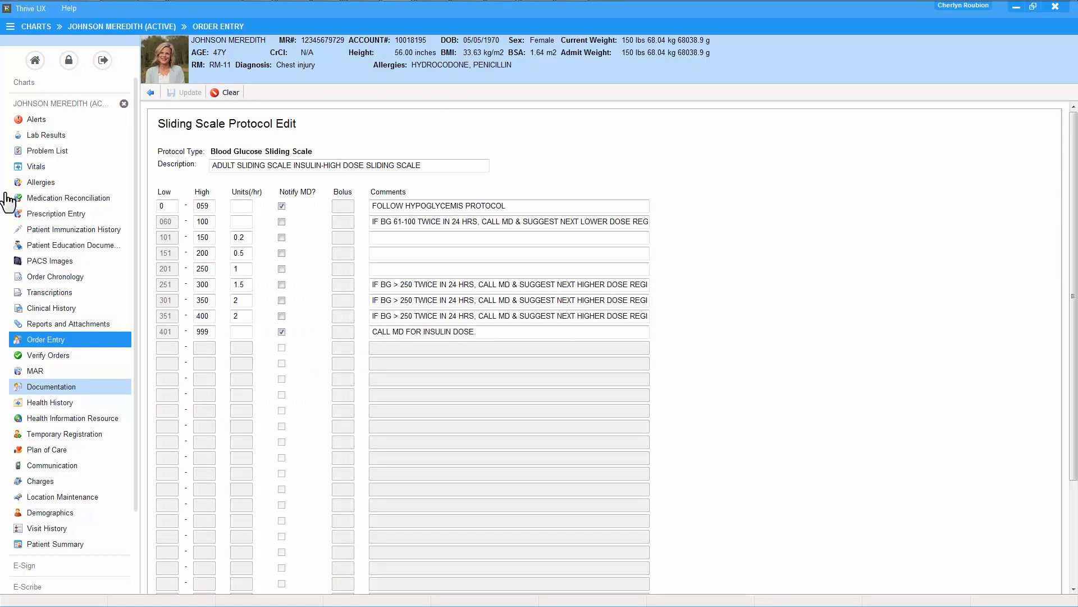
left_click(150, 94)
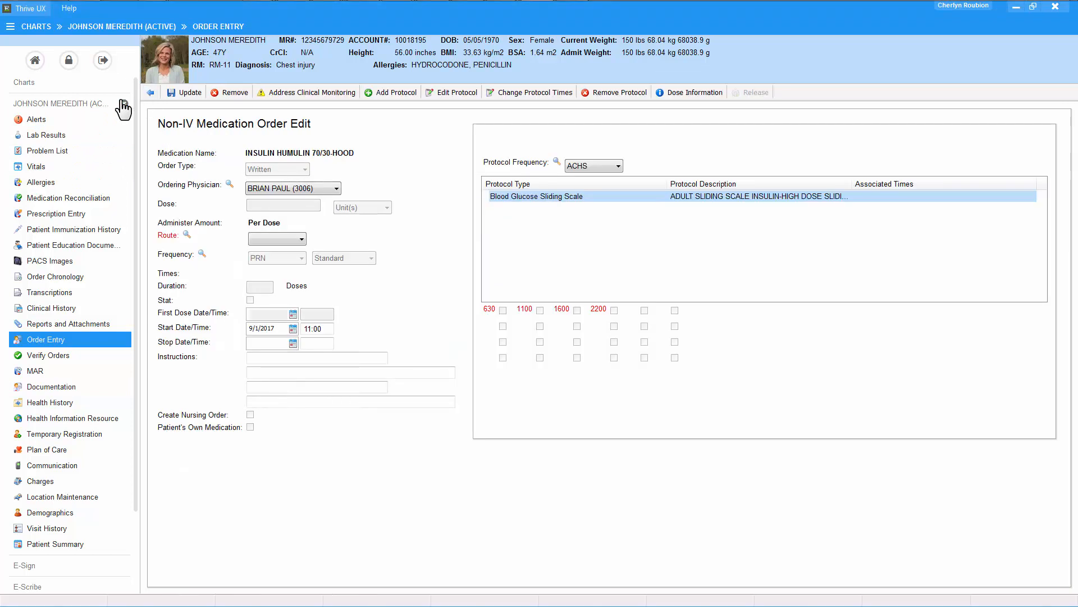
left_click(179, 96)
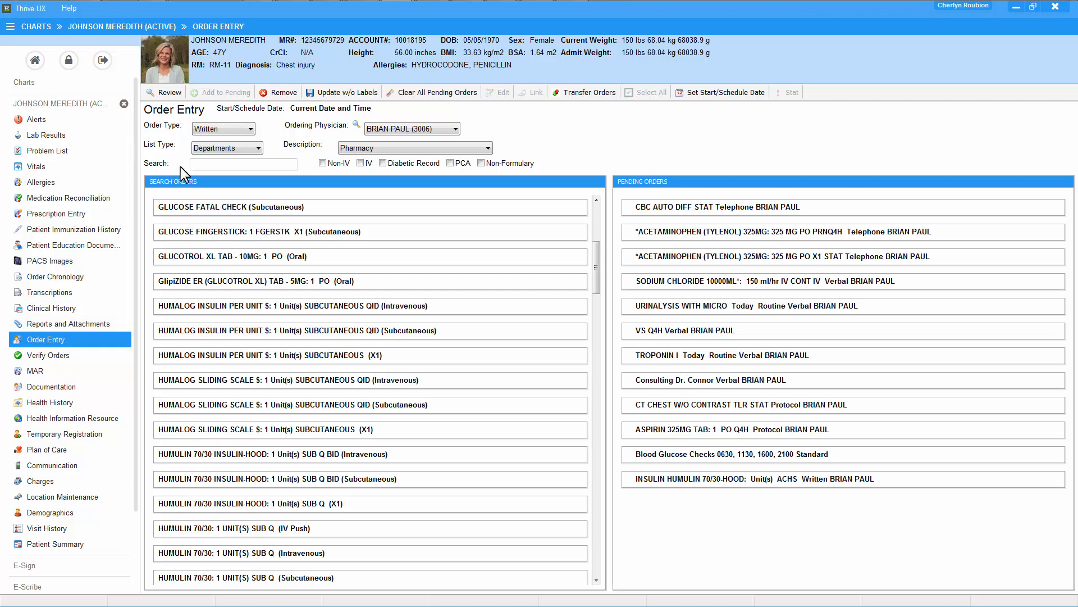
Search the pharmacy list for LASIX and add LASIX 20 MG TAB: 20 MG PO Q24H with all its associated orders.
left_click(202, 165)
type("L")
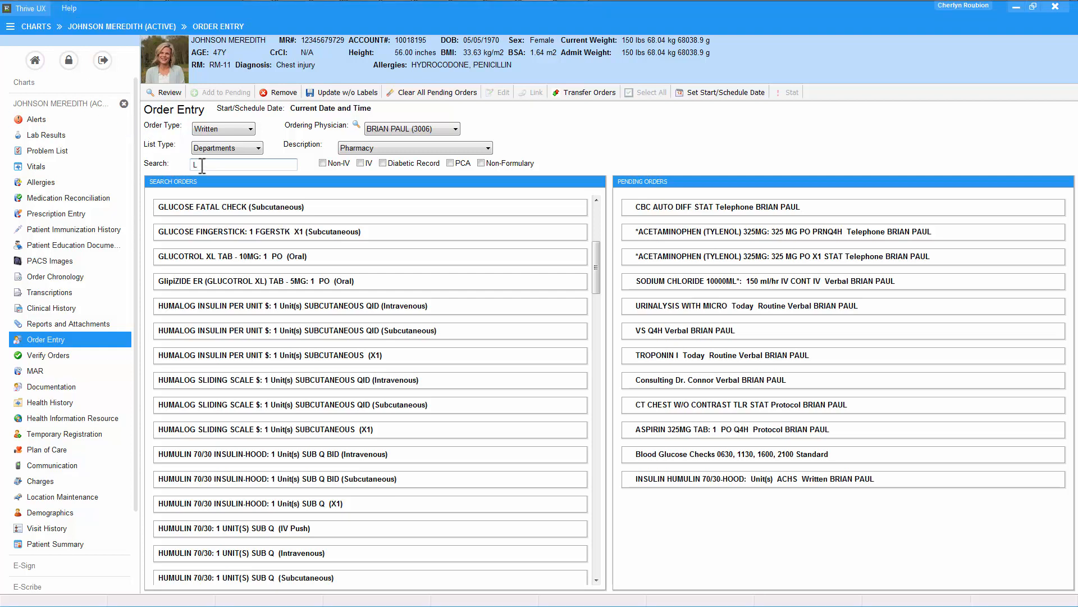
type("ASIX")
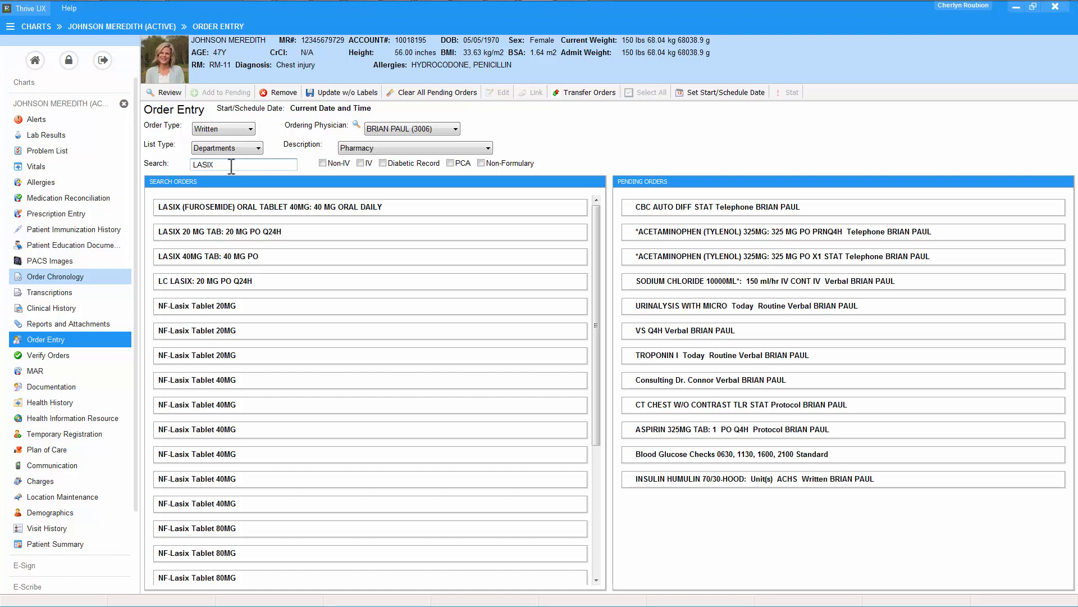
double_click(243, 231)
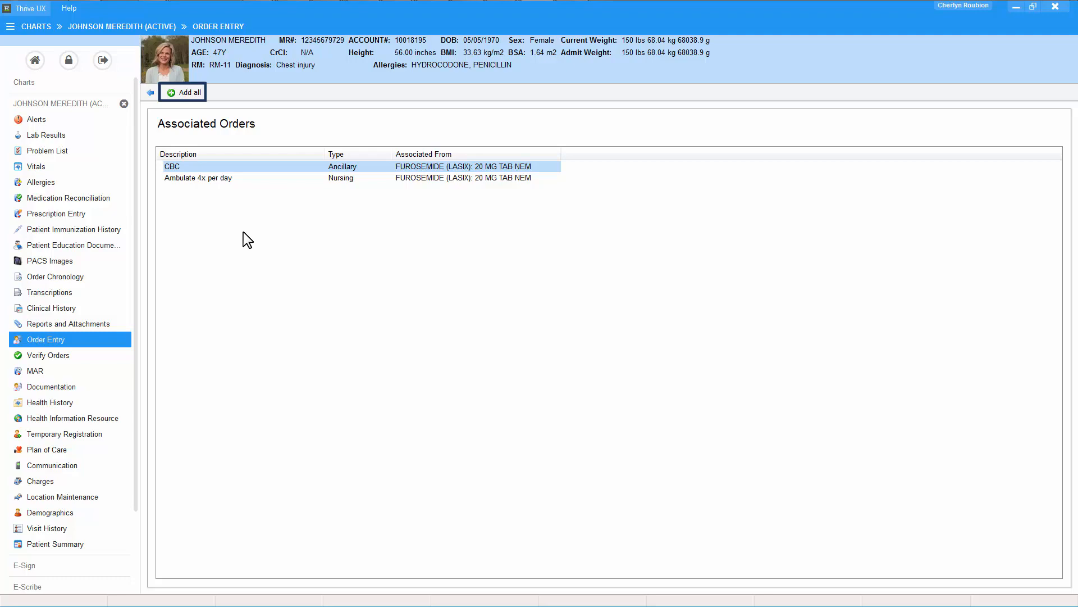
left_click(191, 94)
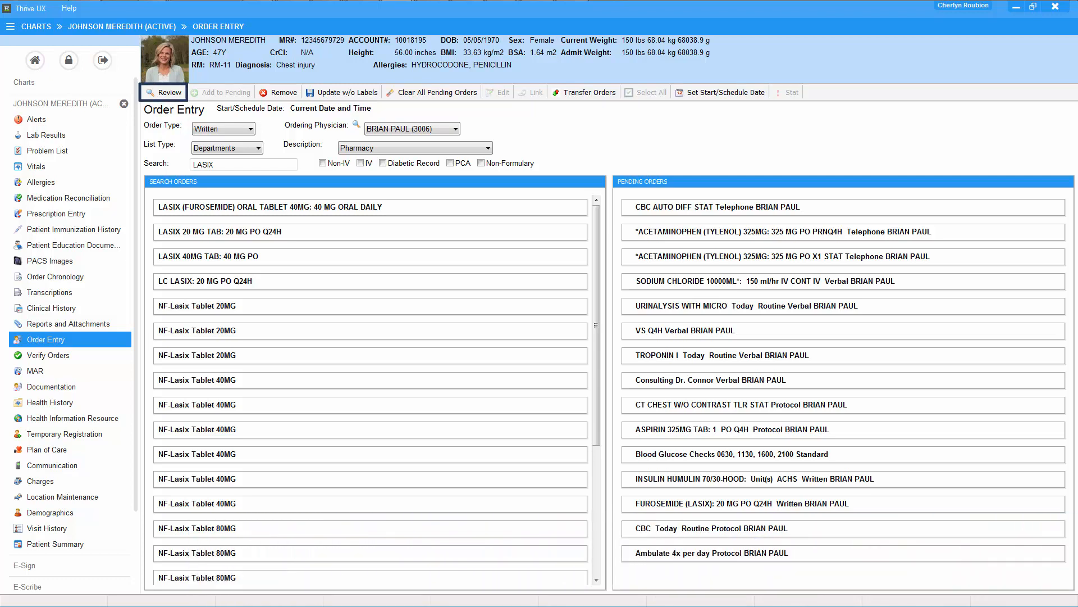
Review the pending orders and update the VS Q4H nursing order with Read Back set to Yes.
left_click(165, 93)
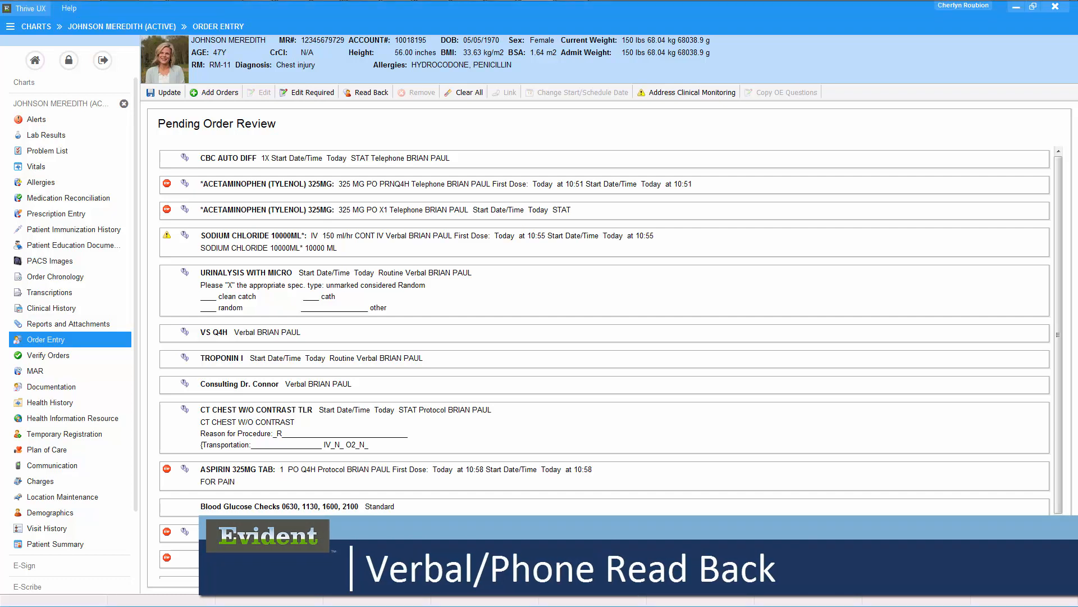
left_click(238, 333)
double_click(238, 333)
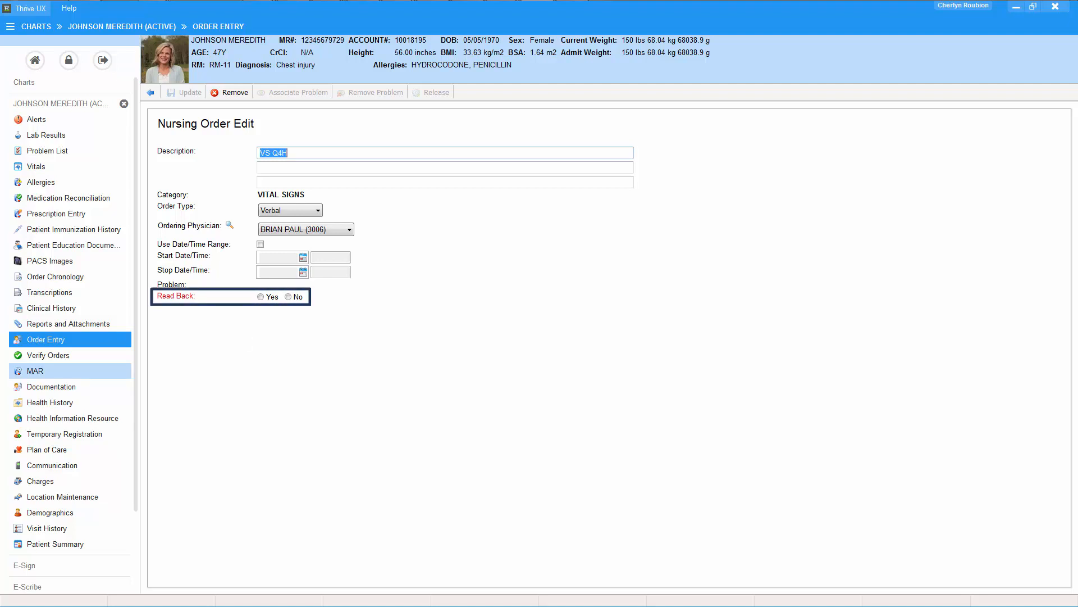
left_click(260, 297)
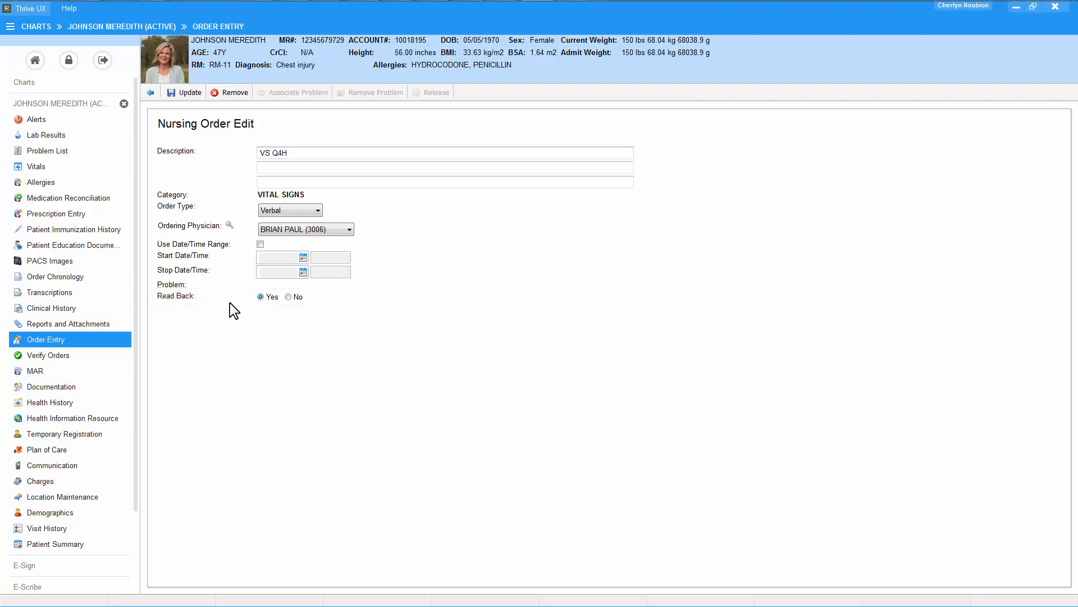
left_click(186, 94)
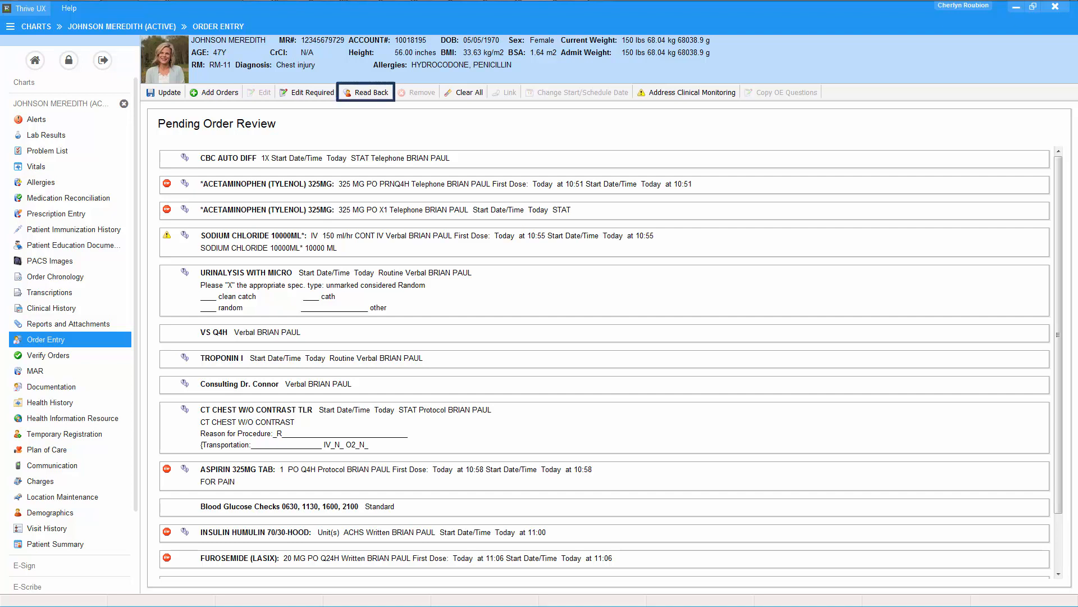
Record the read back for the pending orders as Yes, then open the orders with required edits and return without changing them.
left_click(350, 94)
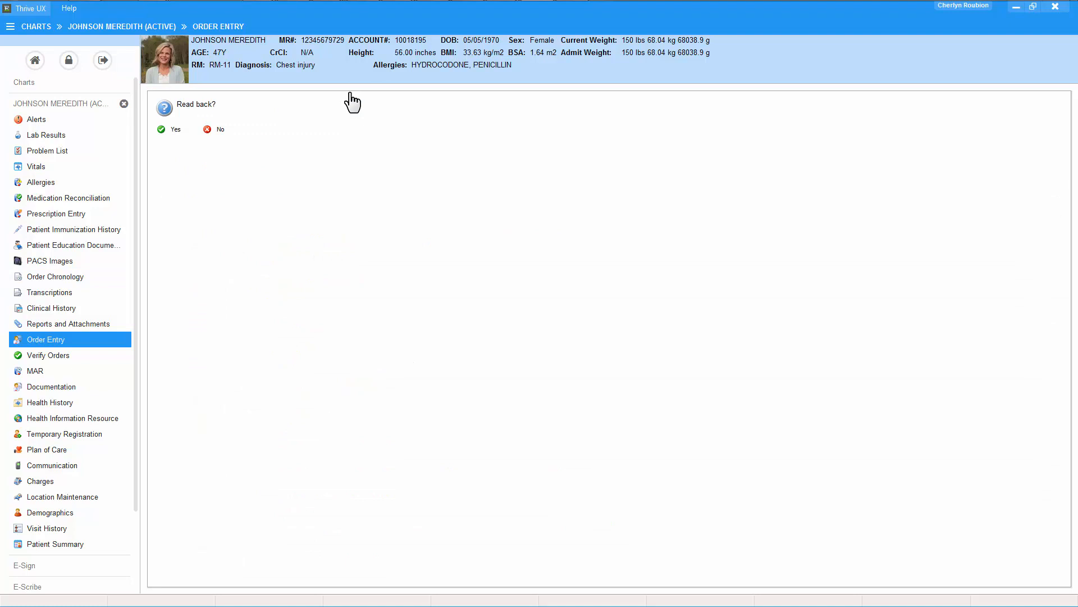
left_click(164, 132)
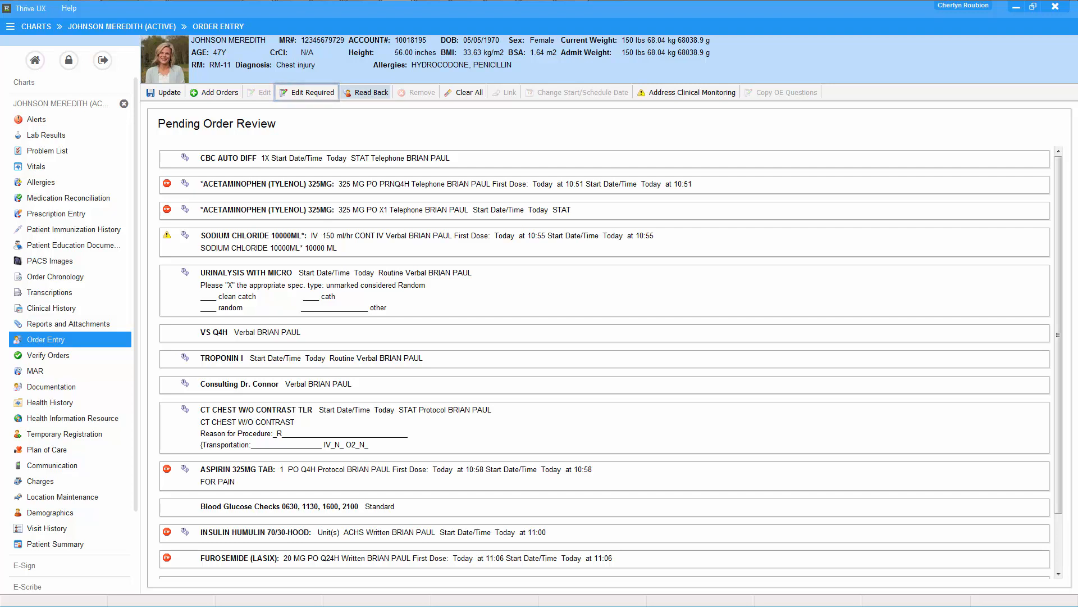
left_click(320, 94)
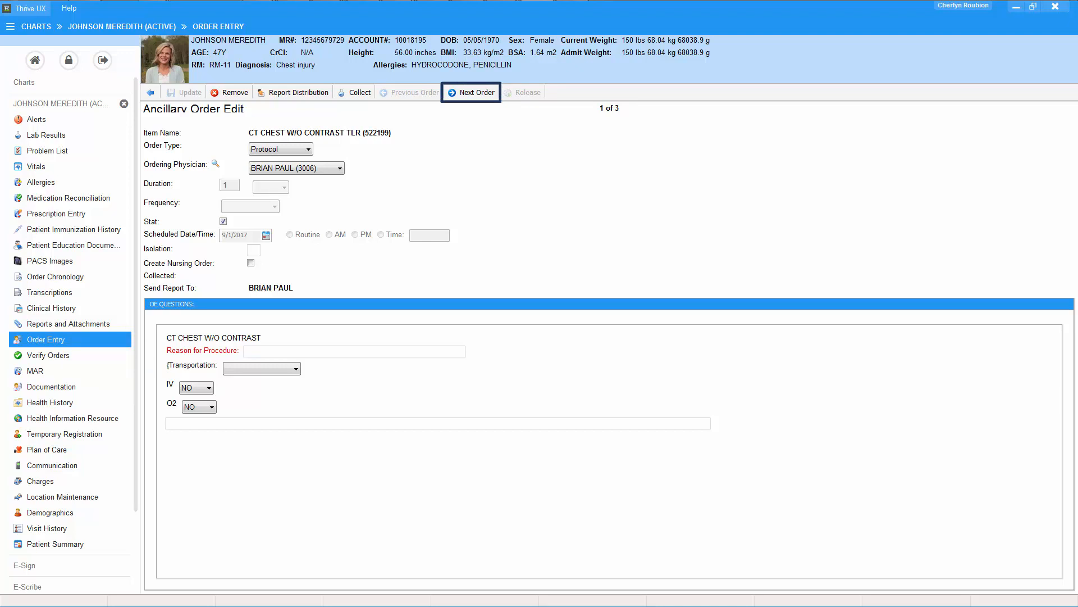
left_click(151, 93)
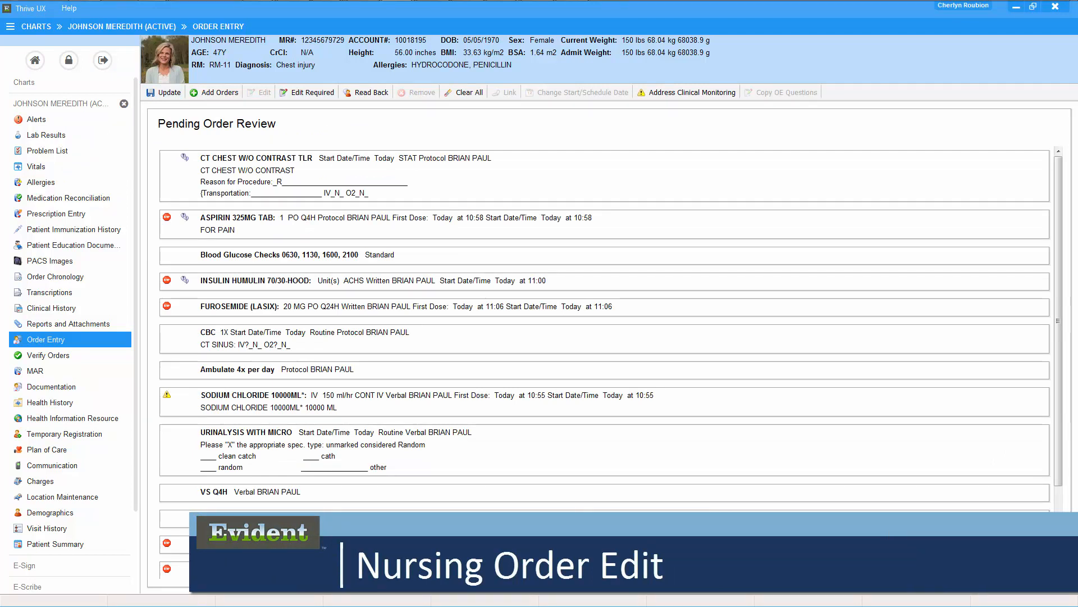
Append "or" and a second physician's name to the description of the pending consulting nursing order and update the order.
left_click_drag(1058, 314, 1073, 416)
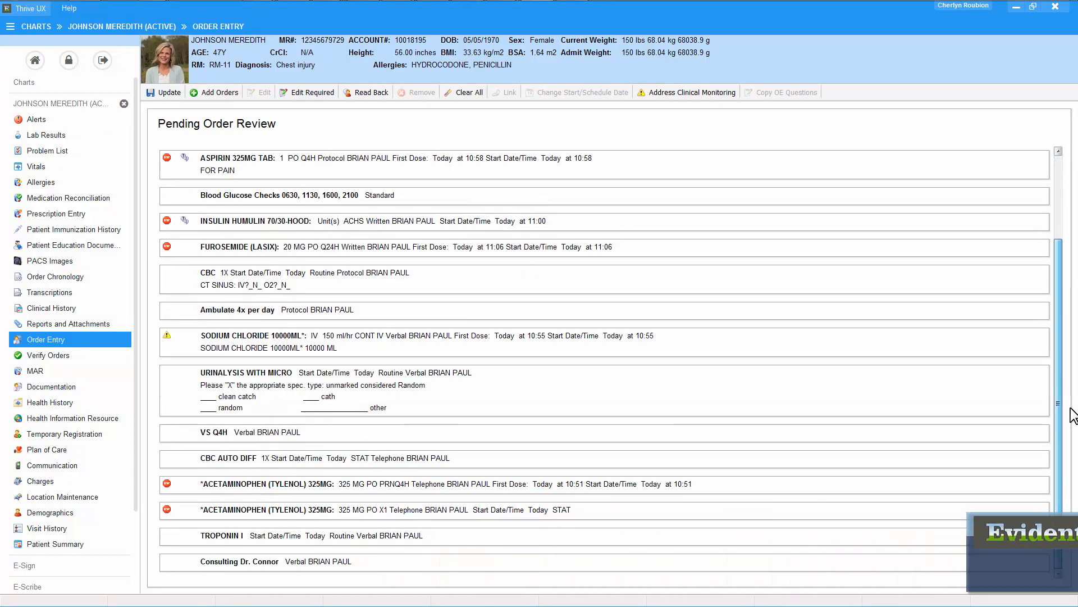
double_click(291, 561)
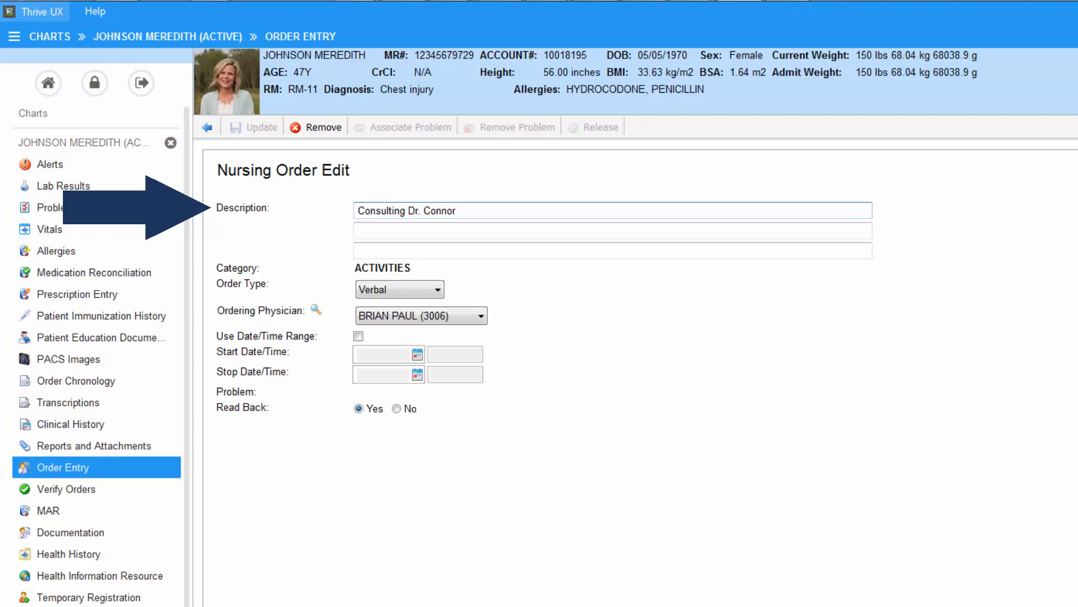
left_click(477, 210)
type("or Dr. Murphy")
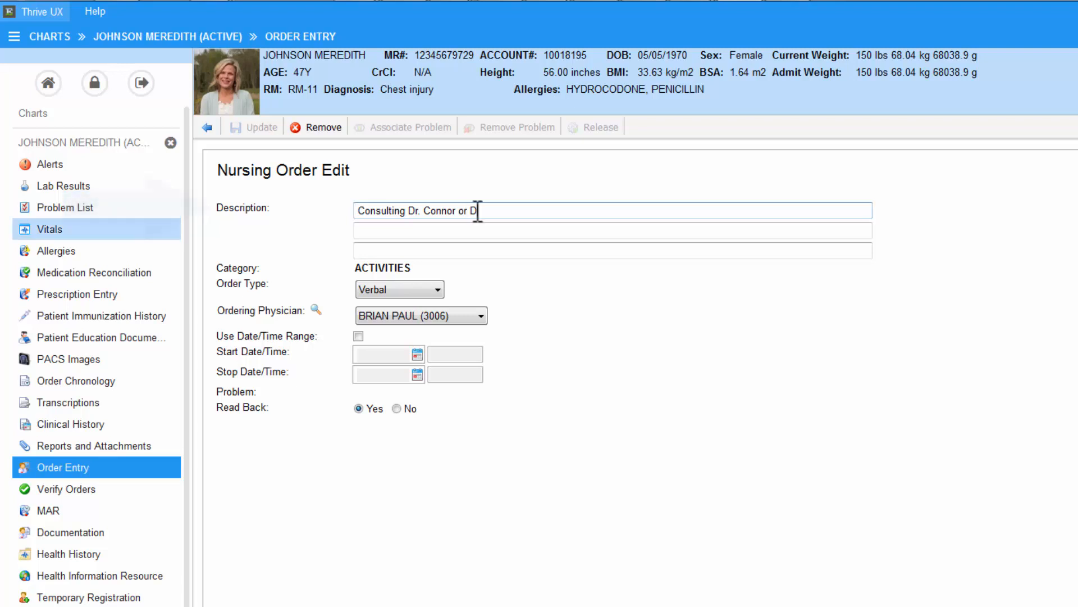
key("Tab")
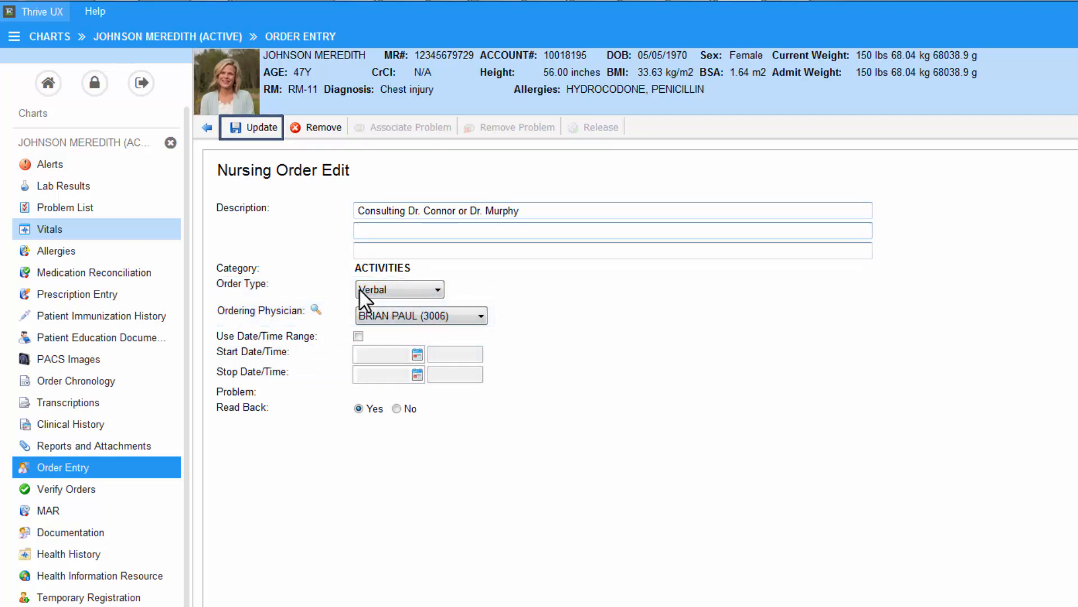
left_click(252, 128)
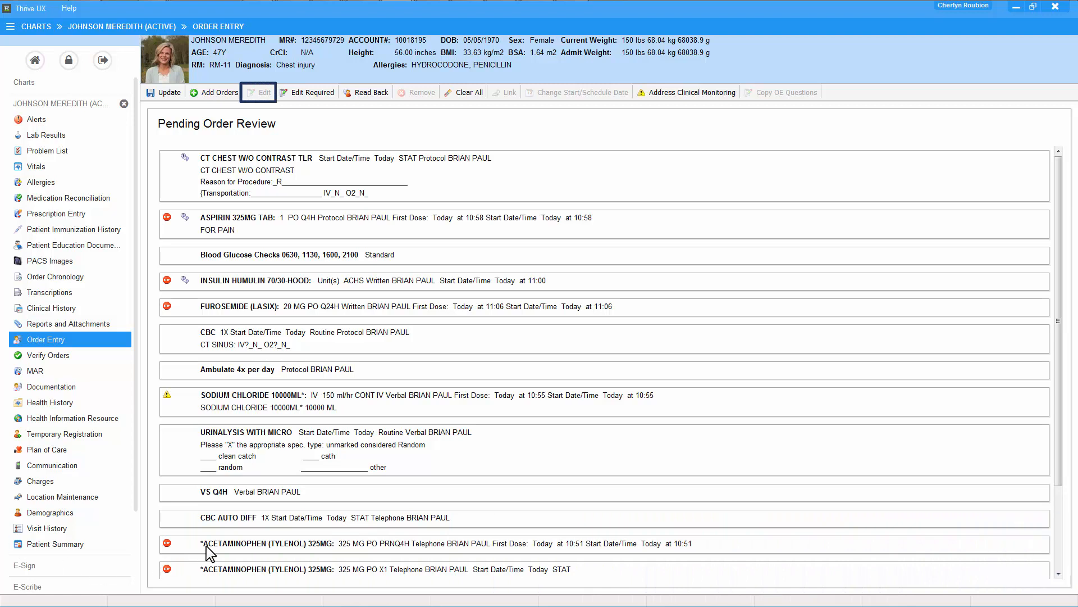
Edit the pending CBC AUTO DIFF order: schedule it for PM, have a nursing order created, and enter "Note" in the first OE question line.
left_click(231, 520)
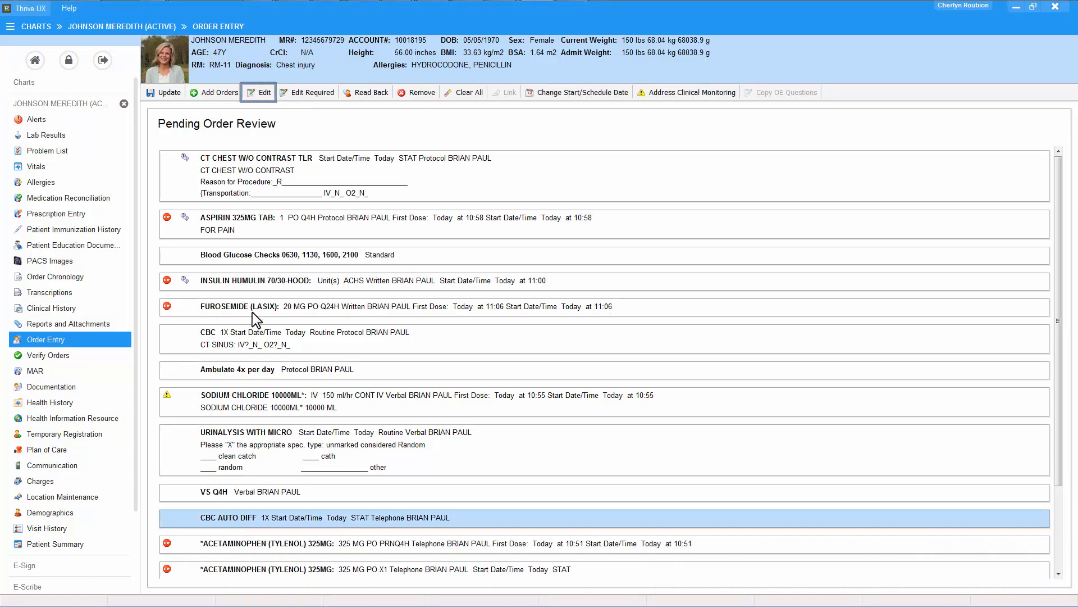
left_click(261, 95)
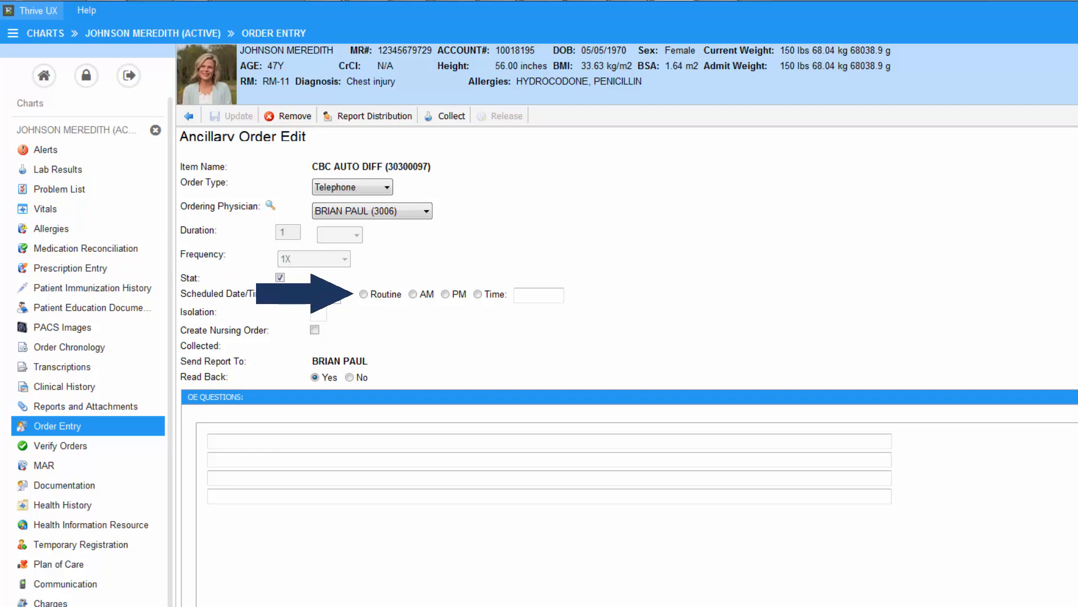
left_click(445, 293)
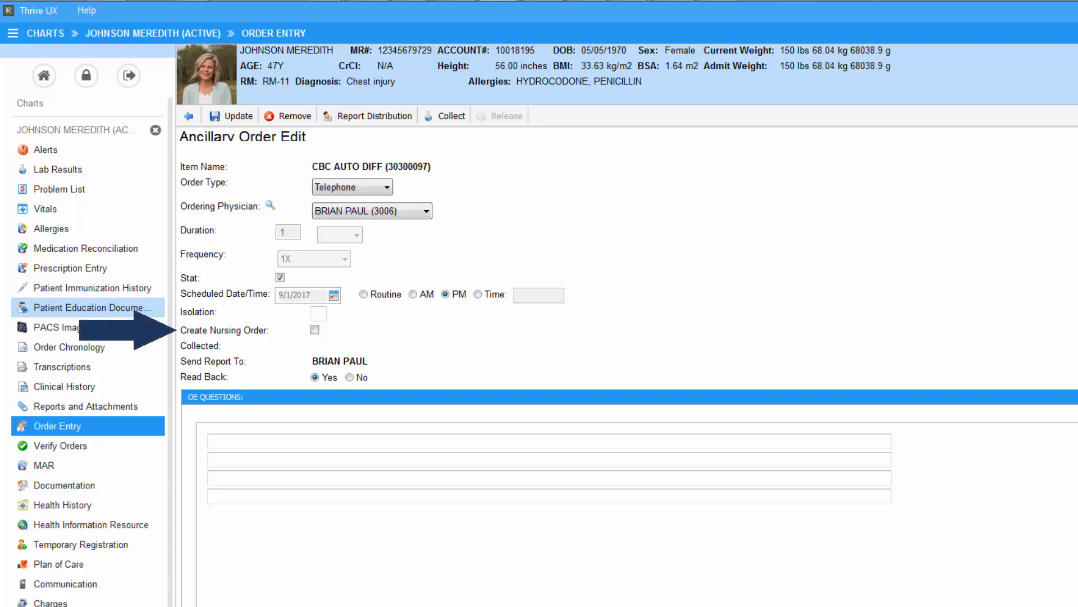
left_click(314, 329)
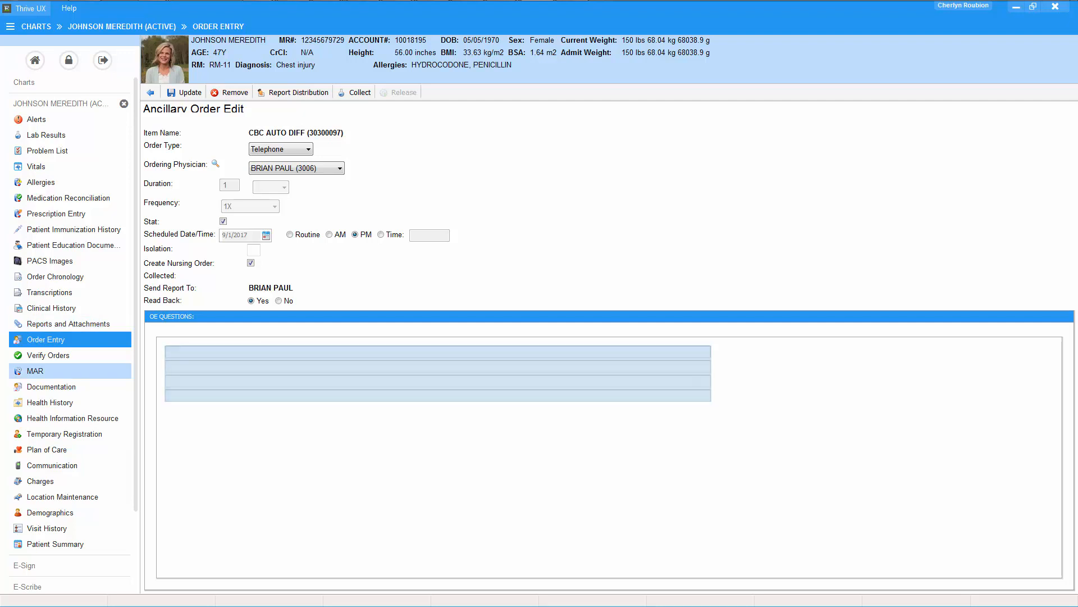
left_click(170, 351)
type("Note")
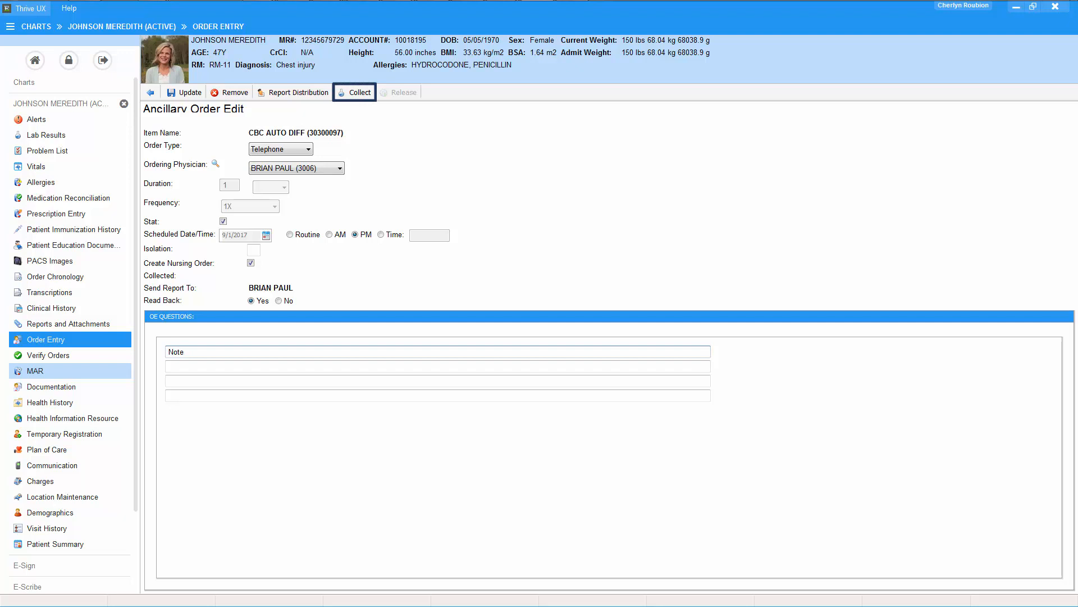
Save the CBC AUTO DIFF collection details with date 9/1/2017 and time 11:12, and update the order.
left_click(362, 96)
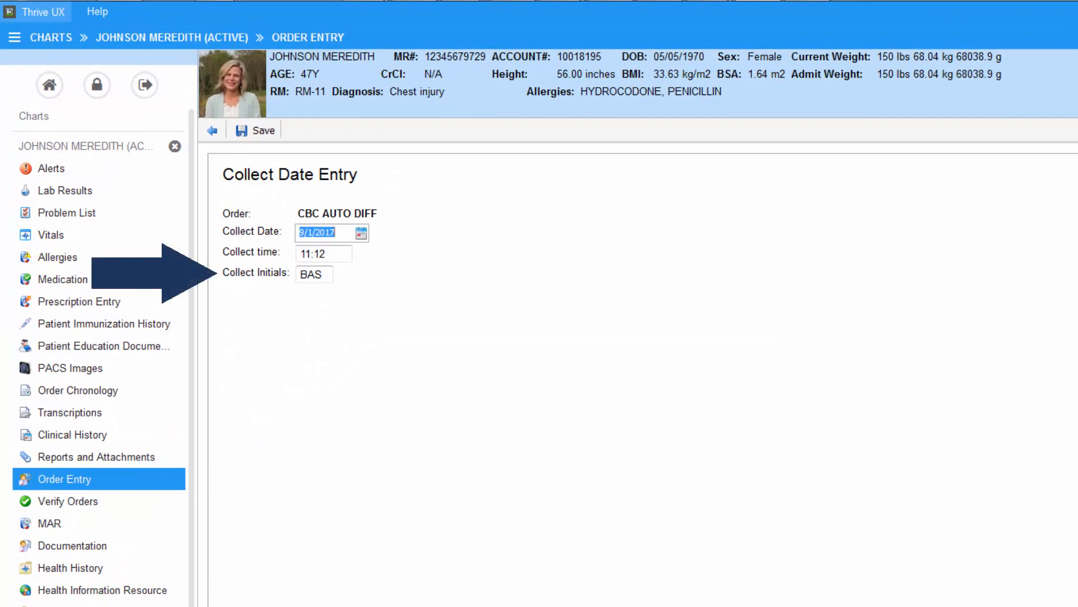
left_click(249, 133)
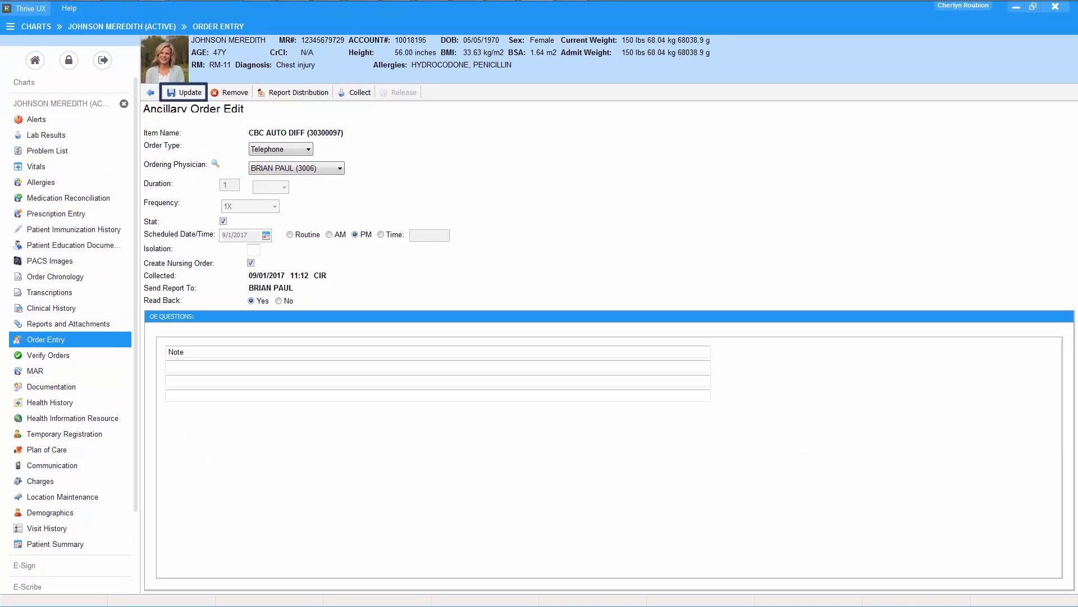
left_click(182, 94)
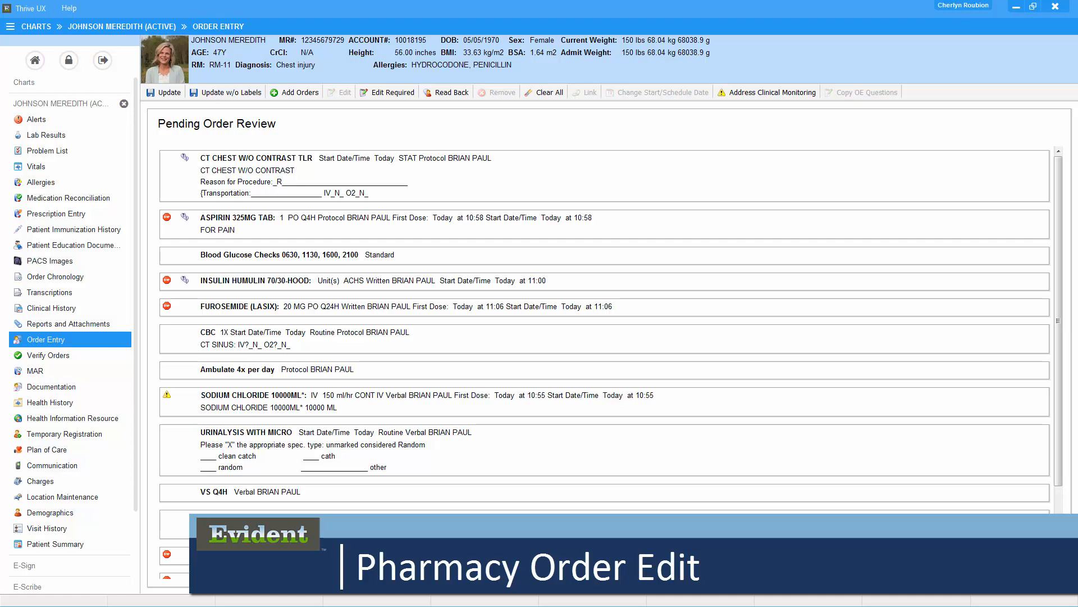
Open the pending acetaminophen (Tylenol) 325 MG PO PRNQ4H order for editing.
double_click(224, 555)
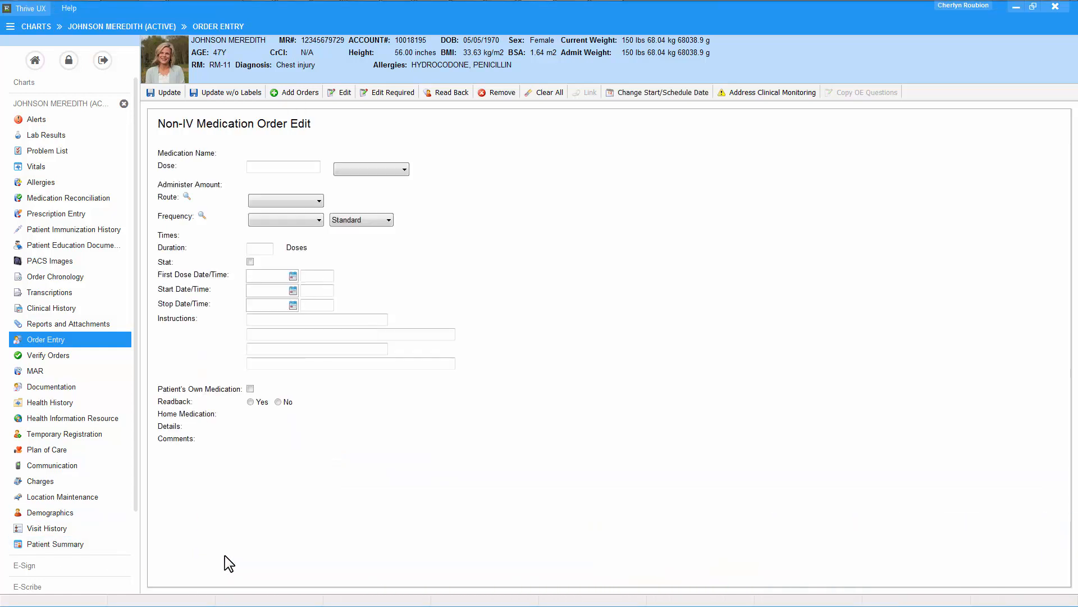